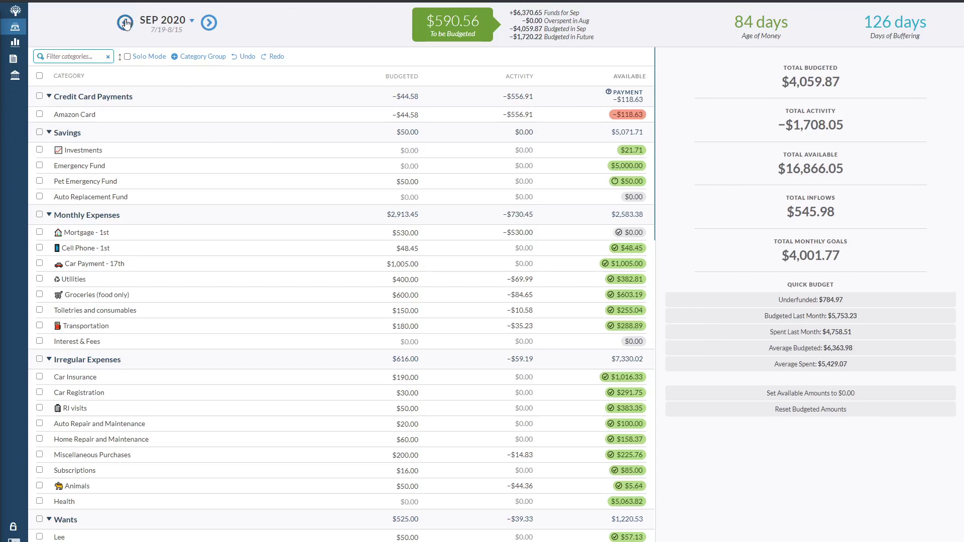
Go back to the August 2020 budget and check its categories for overspending
left_click(336, 155)
mouse_move(629, 120)
left_click(125, 23)
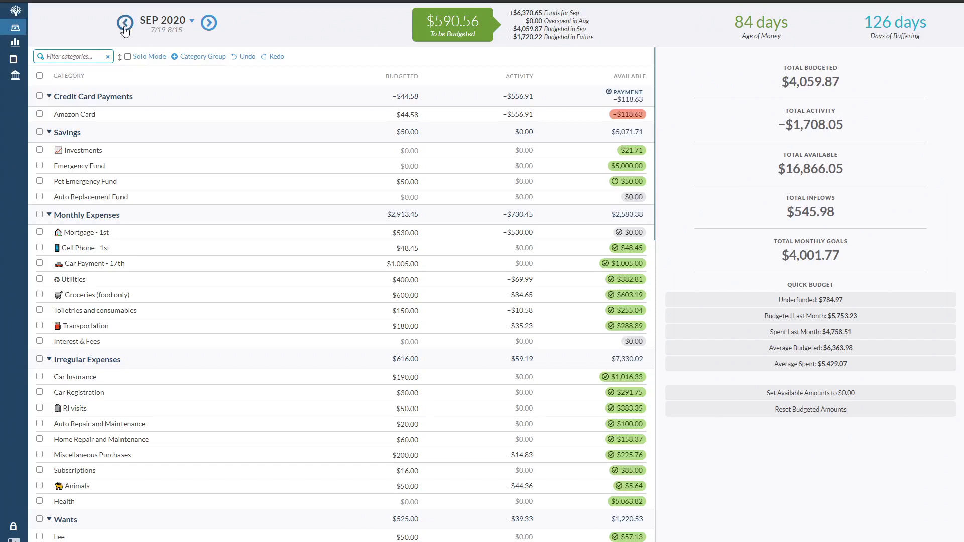
scroll(557, 206, "down", 2)
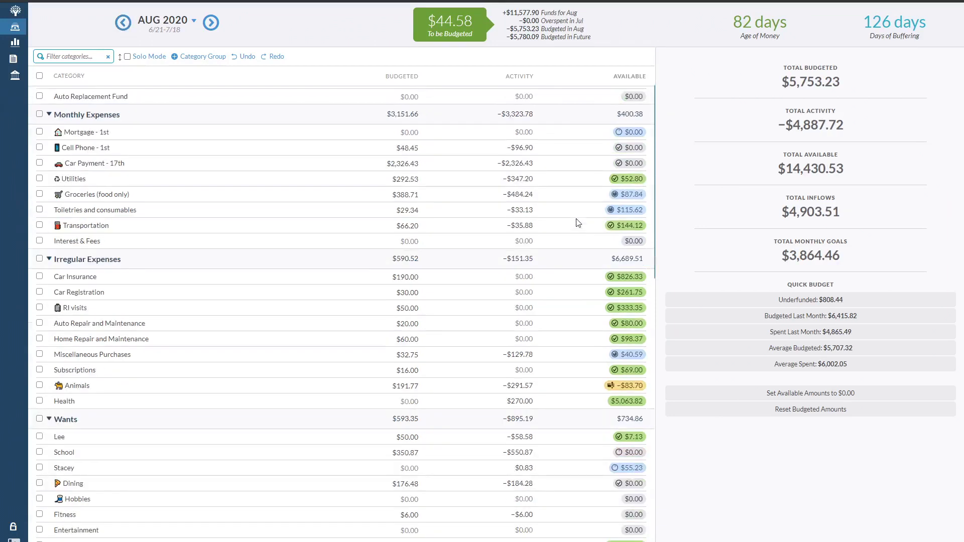
scroll(578, 223, "down", 4)
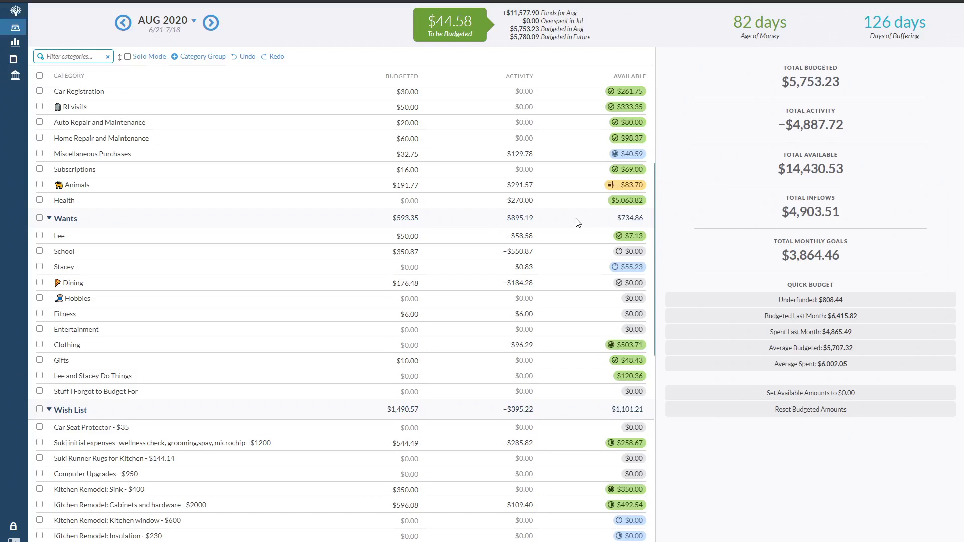
scroll(578, 222, "down", 4)
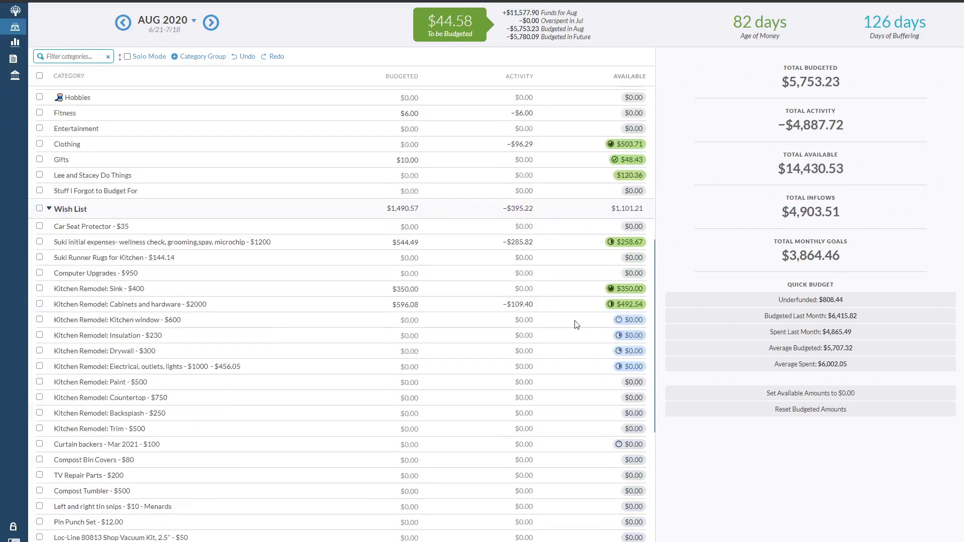
scroll(576, 325, "up", 2)
scroll(618, 134, "up", 2)
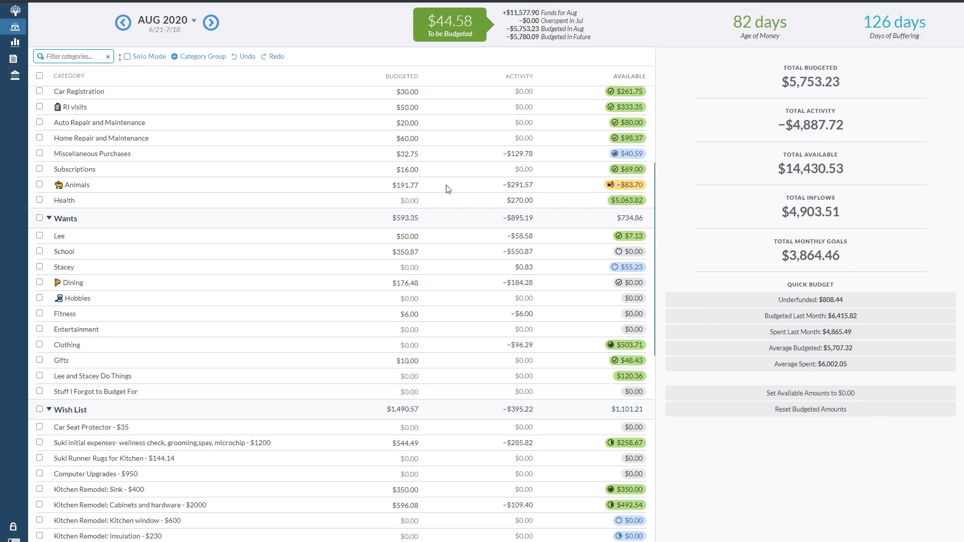
left_click(417, 185)
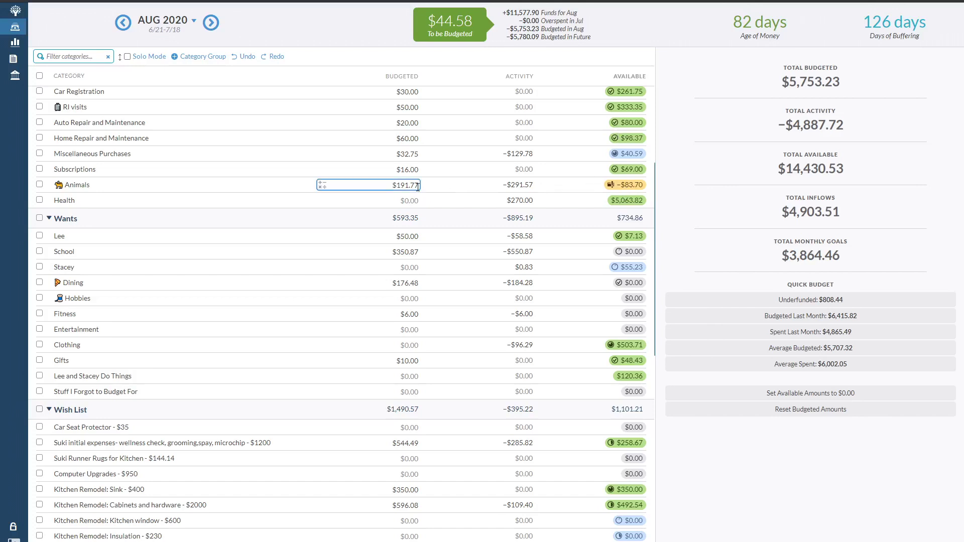
left_click(430, 189)
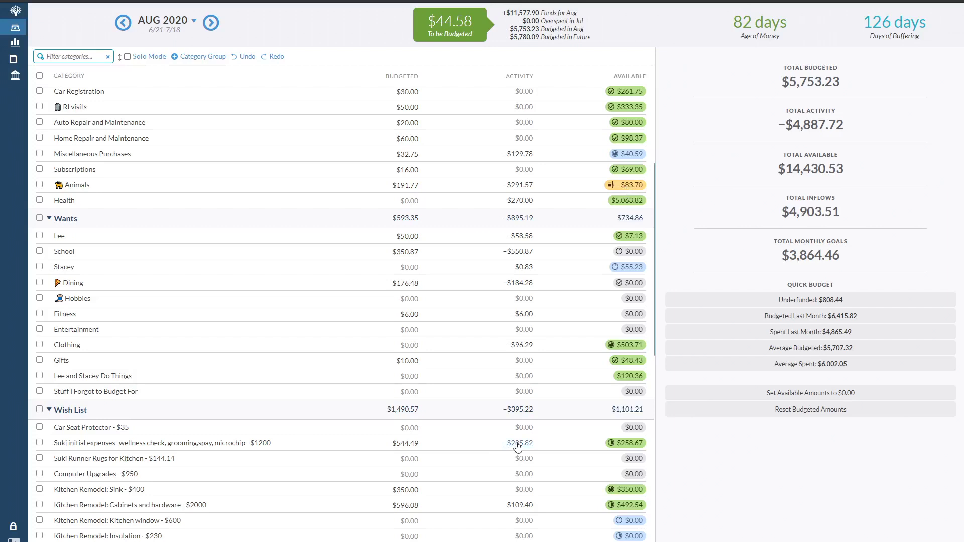
Reduce the August budgeted amount of the Suki initial expenses wish-list category by $83.70
left_click(394, 445)
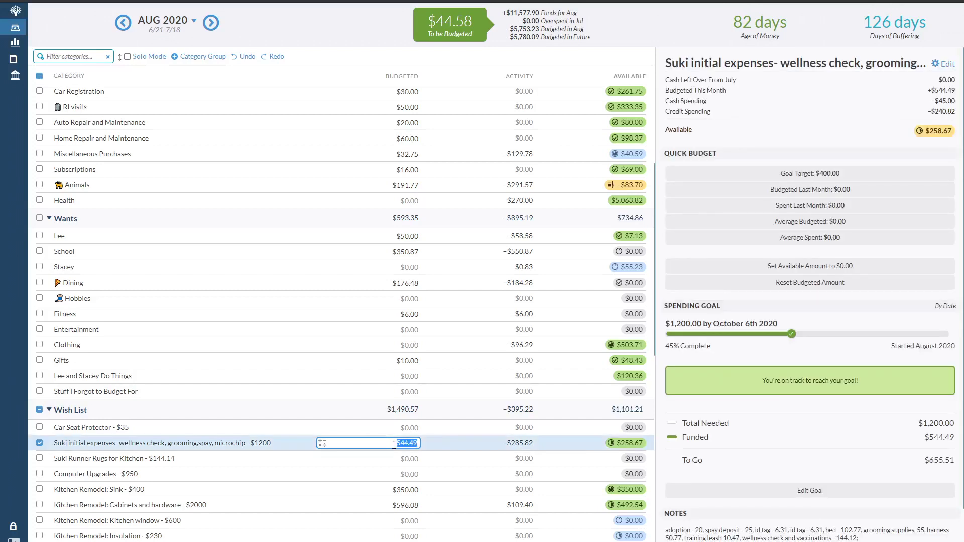
key("End")
type("-83.70")
key("Return")
Increase the August budgeted amount of the Animals category by $83.70
left_click(420, 185)
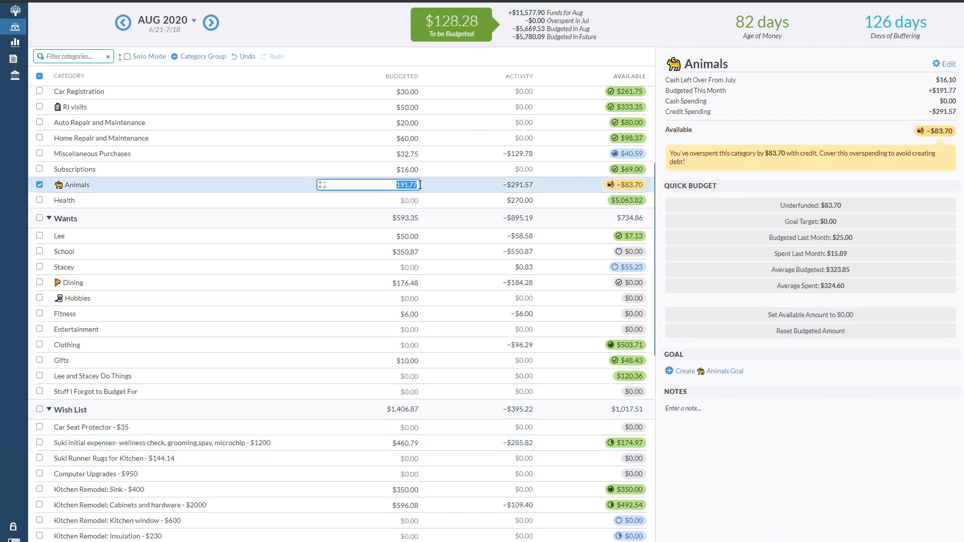
left_click(416, 186)
type("+83.70")
key("Return")
Look over the August categories, deselect Animals and return to the September 2020 budget
scroll(546, 461, "down", 5)
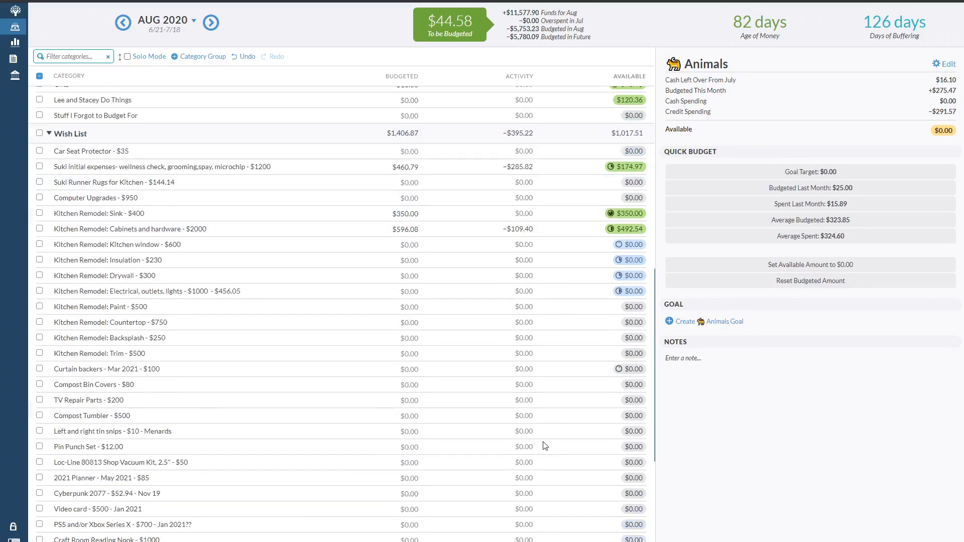
scroll(545, 446, "up", 6)
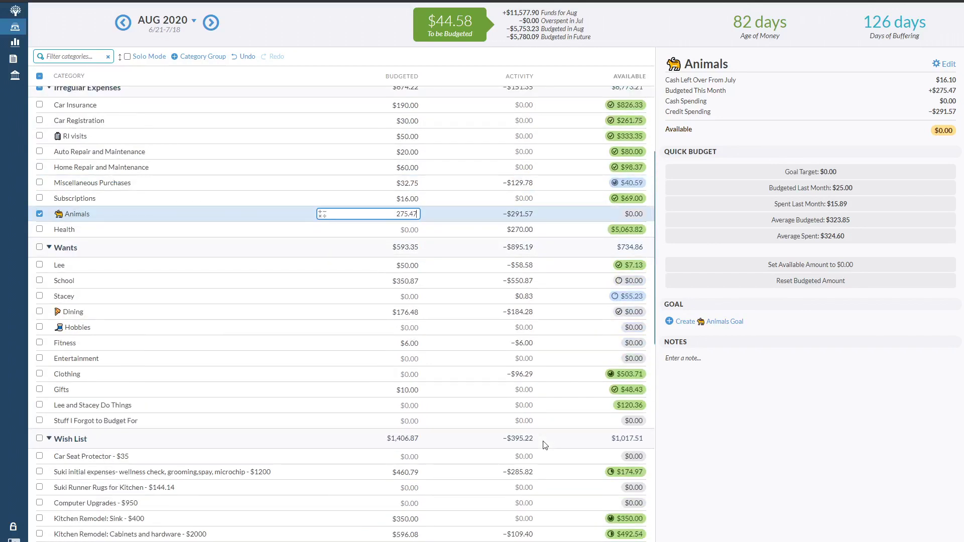
scroll(545, 445, "up", 5)
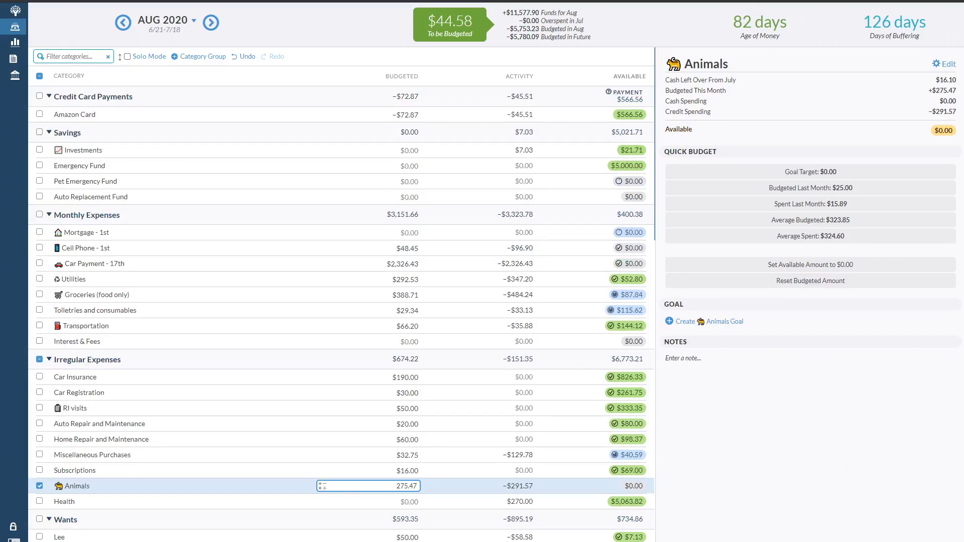
left_click(39, 486)
left_click(211, 22)
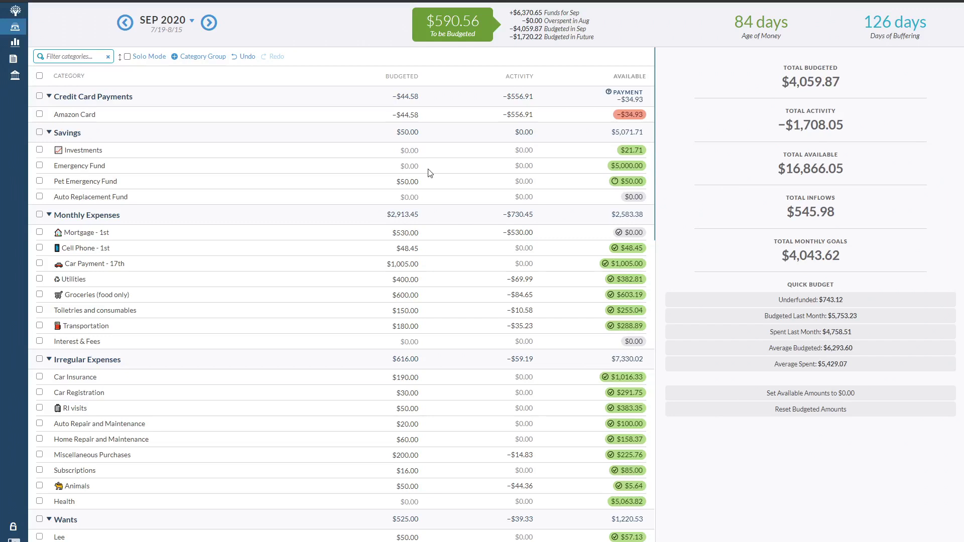
Examine the Amazon Card payment row and the Wish List categories for overspending in September
left_click(370, 116)
key("Escape")
mouse_move(630, 118)
left_click(400, 118)
left_click(426, 119)
left_click(418, 115)
scroll(419, 179, "down", 6)
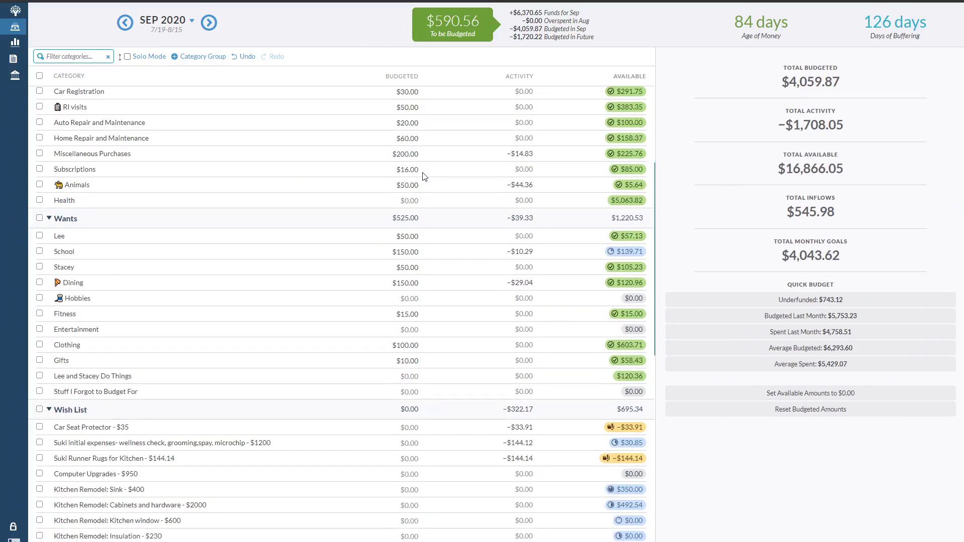
scroll(437, 176, "down", 2)
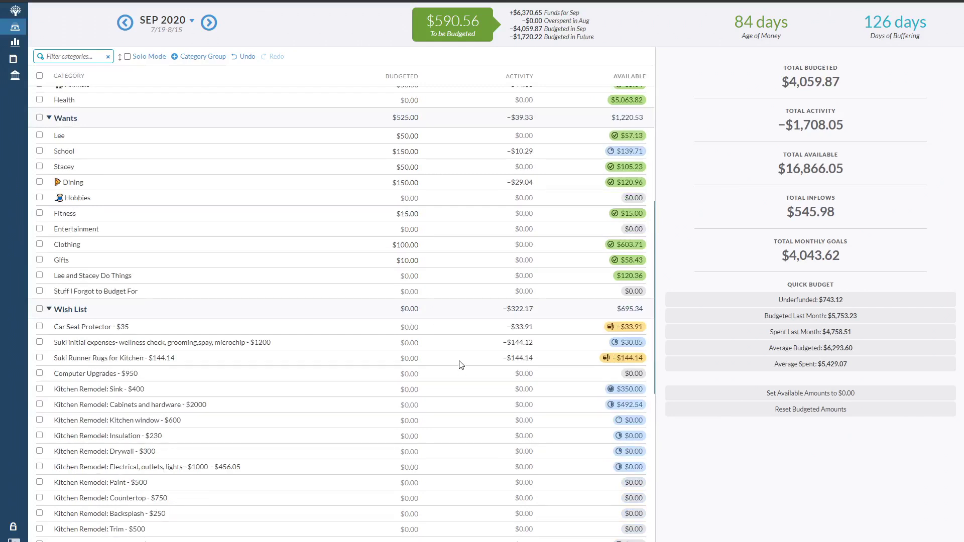
scroll(461, 365, "down", 2)
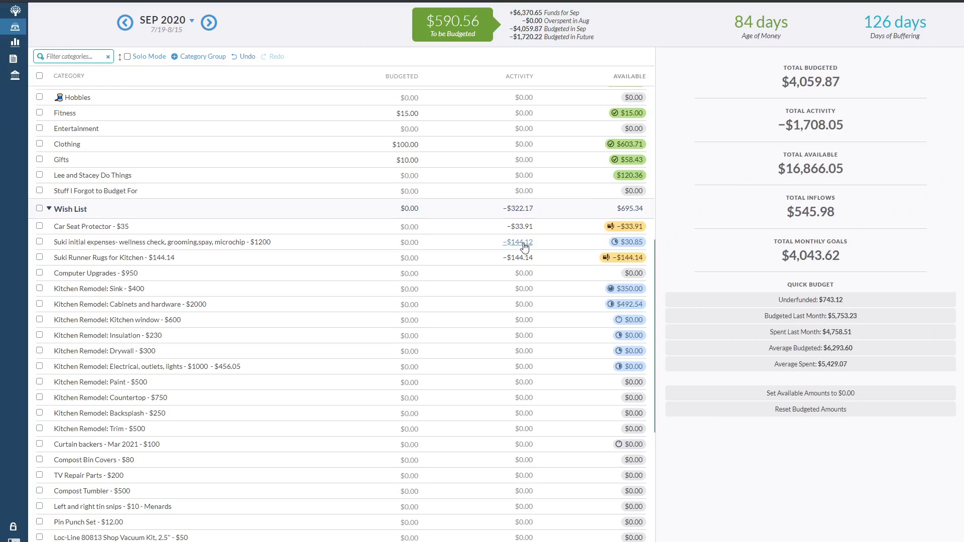
Move $30.85 from the Suki initial expenses category to Car Seat Protector - $35
left_click(420, 243)
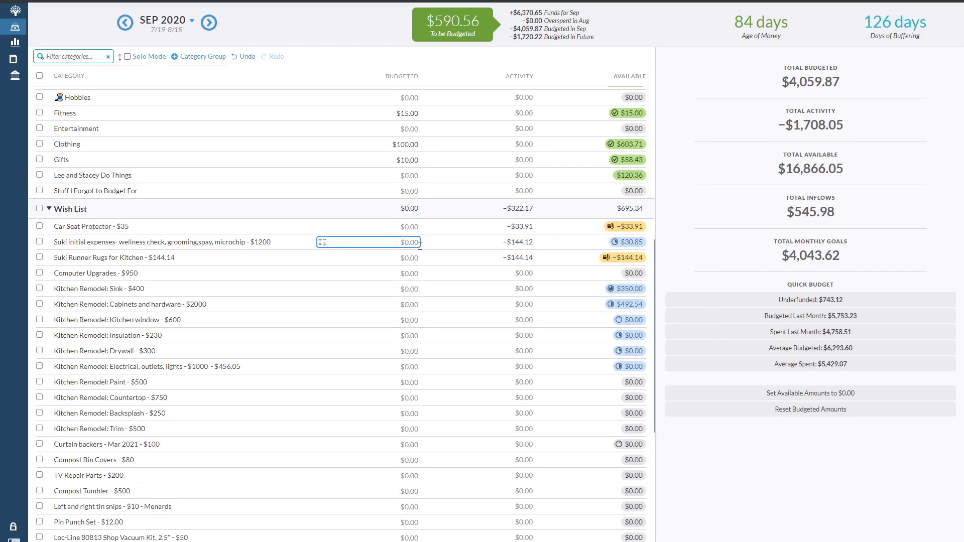
left_click(628, 242)
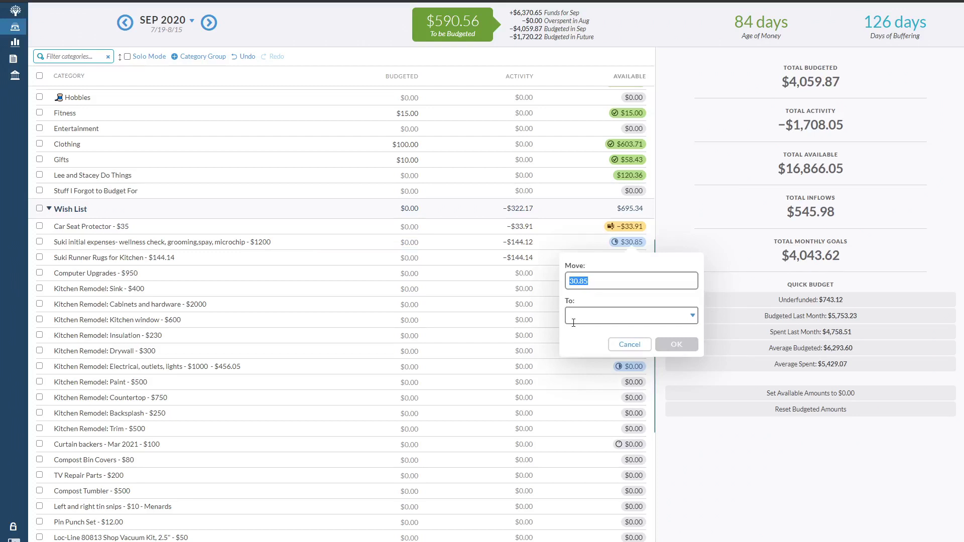
left_click(583, 316)
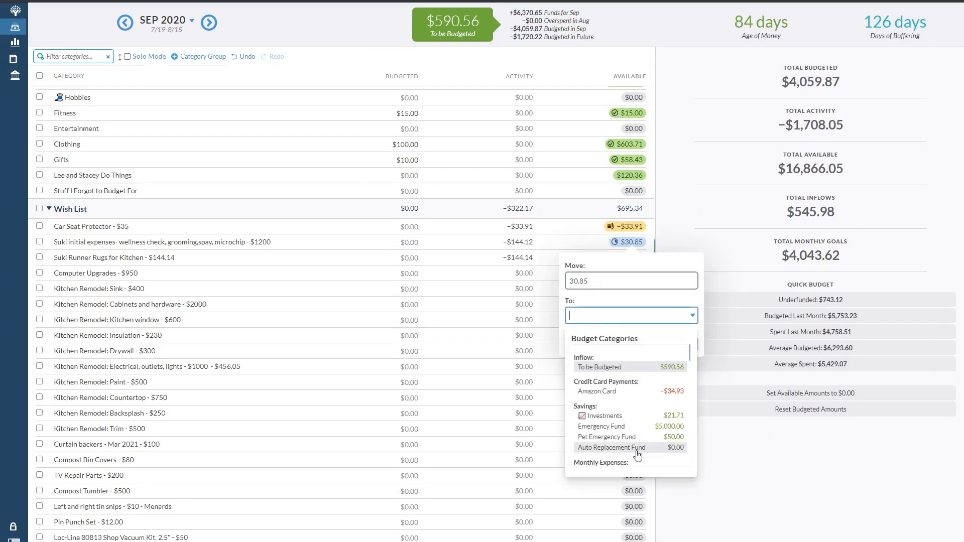
scroll(638, 455, "down", 10)
left_click(628, 442)
left_click(683, 345)
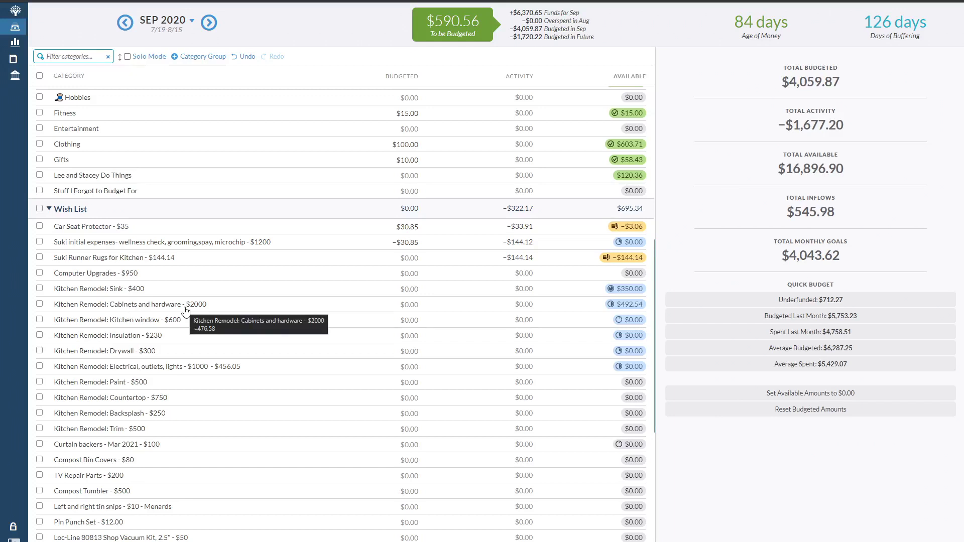
Move $3.06 from Kitchen Remodel: Cabinets and hardware to Car Seat Protector - $35
left_click(627, 305)
left_click(574, 377)
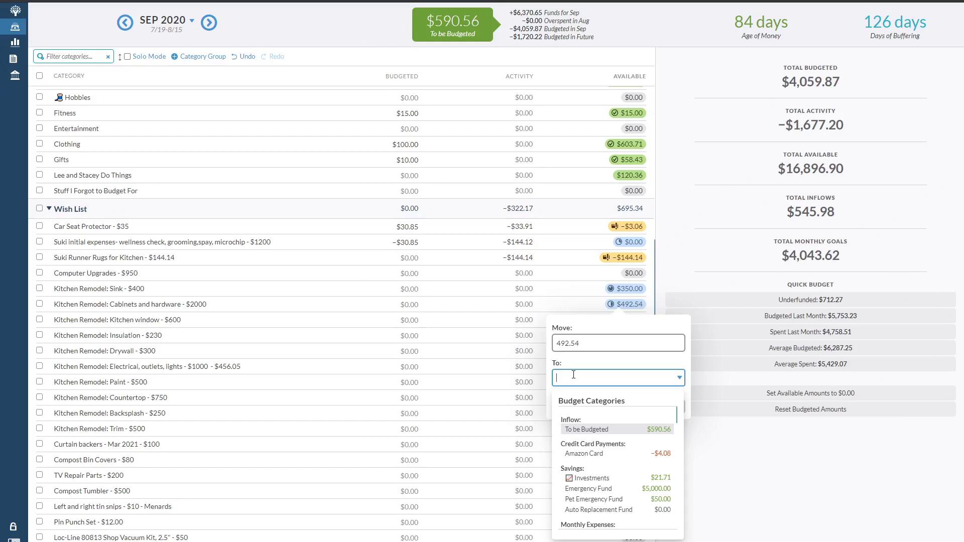
scroll(623, 440, "down", 5)
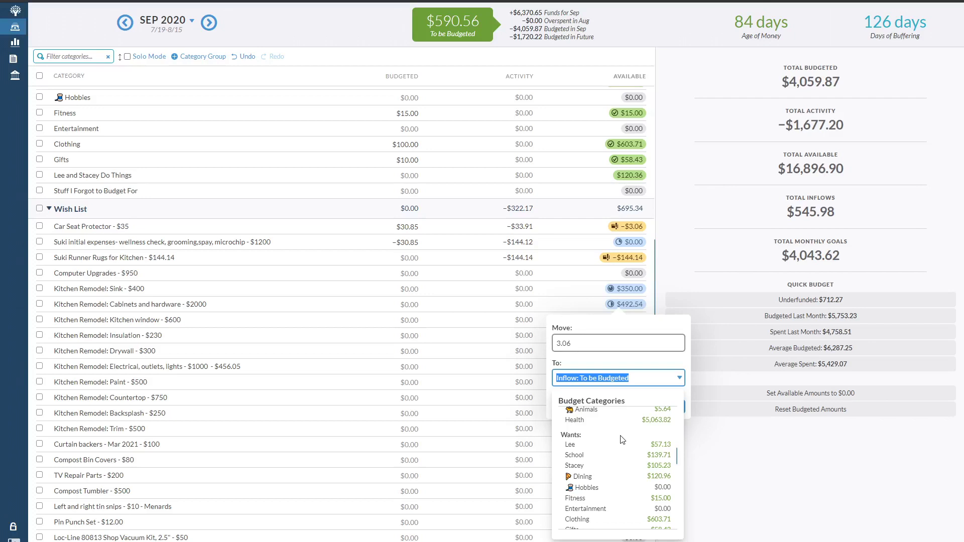
left_click(622, 440)
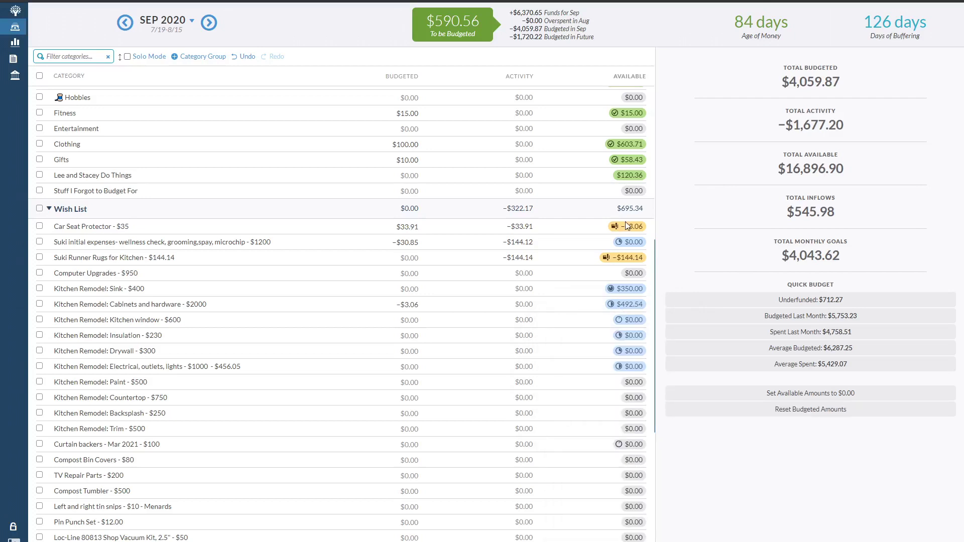
Move $144.14 from Kitchen Remodel: Cabinets and hardware to Suki Runner Rugs for Kitchen
mouse_move(616, 305)
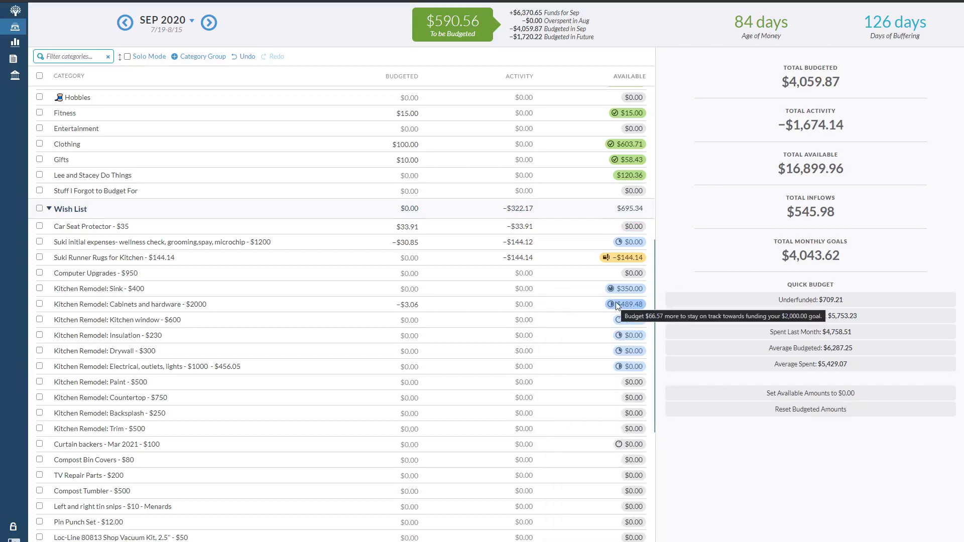
left_click(617, 305)
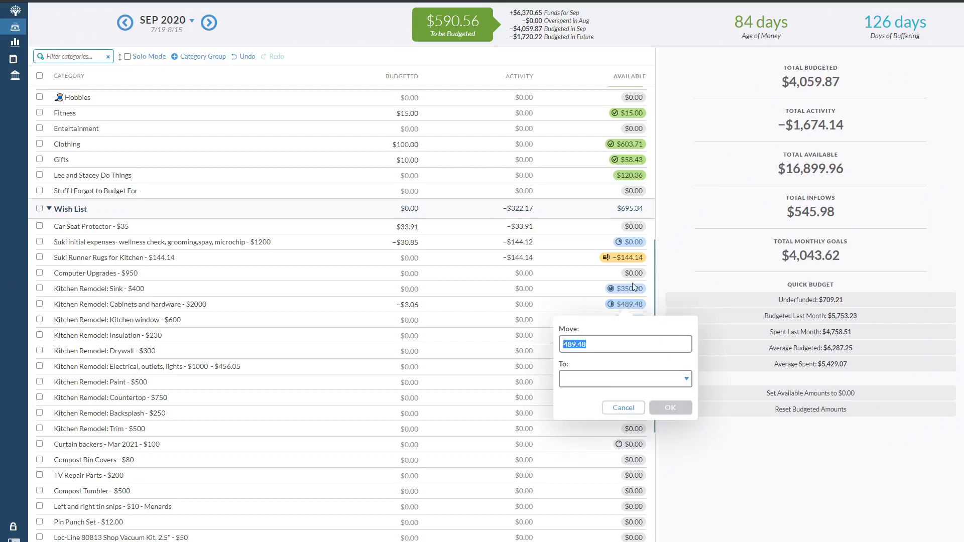
type("144.14")
left_click(673, 409)
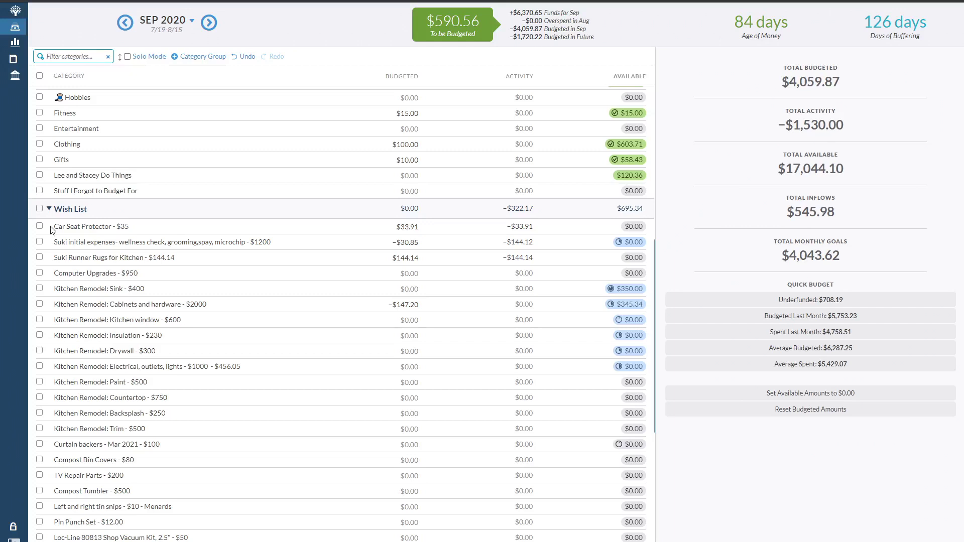
Add a check mark emoji at the start of the Car Seat Protector - $35 category name
left_click(123, 229)
key("Home")
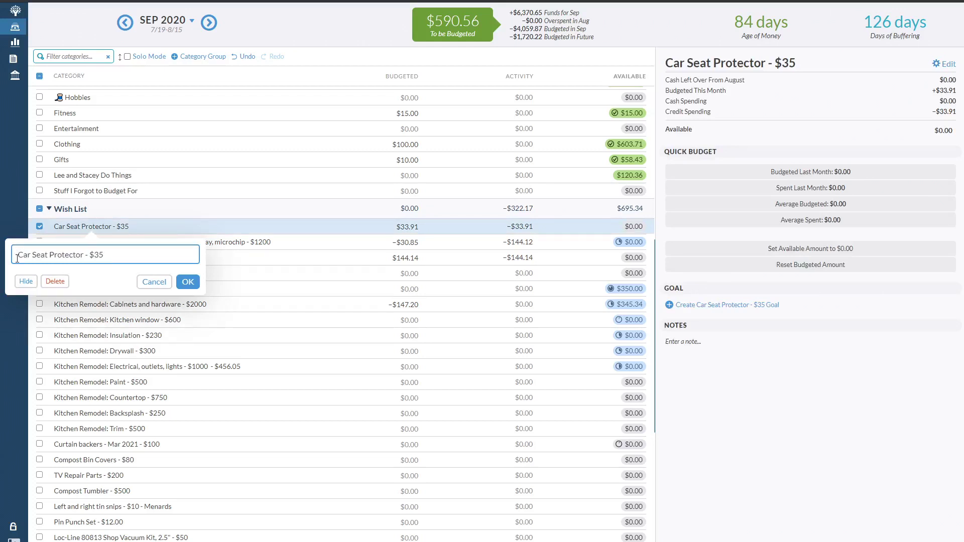
key("super+period")
left_click(117, 397)
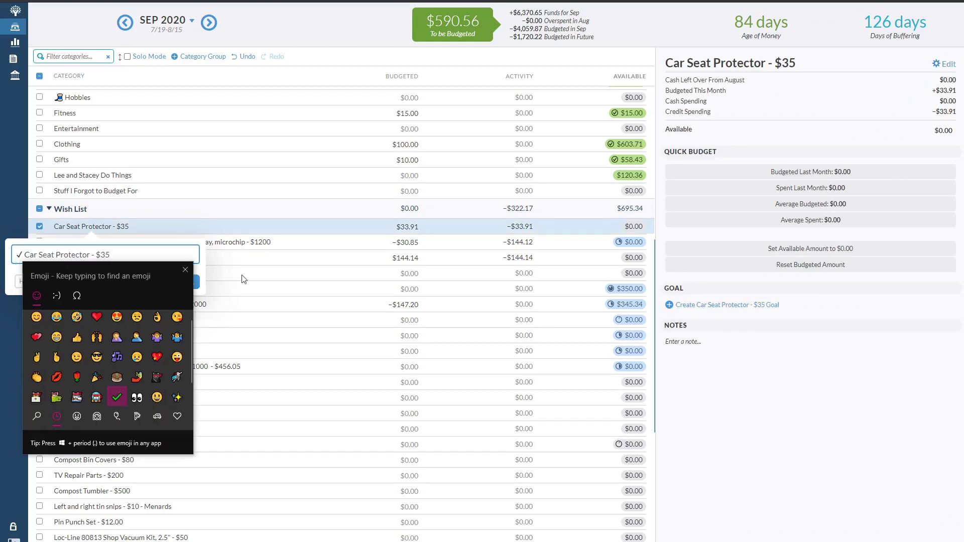
left_click(185, 272)
key("Return")
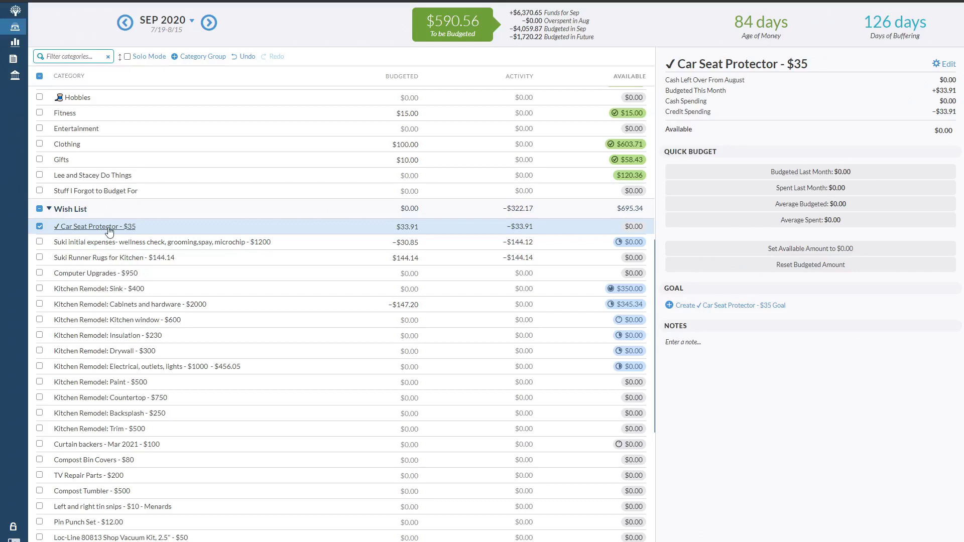
Add a check mark emoji at the start of the Suki Runner Rugs for Kitchen category name and deselect the category
left_click(60, 261)
left_click(61, 261)
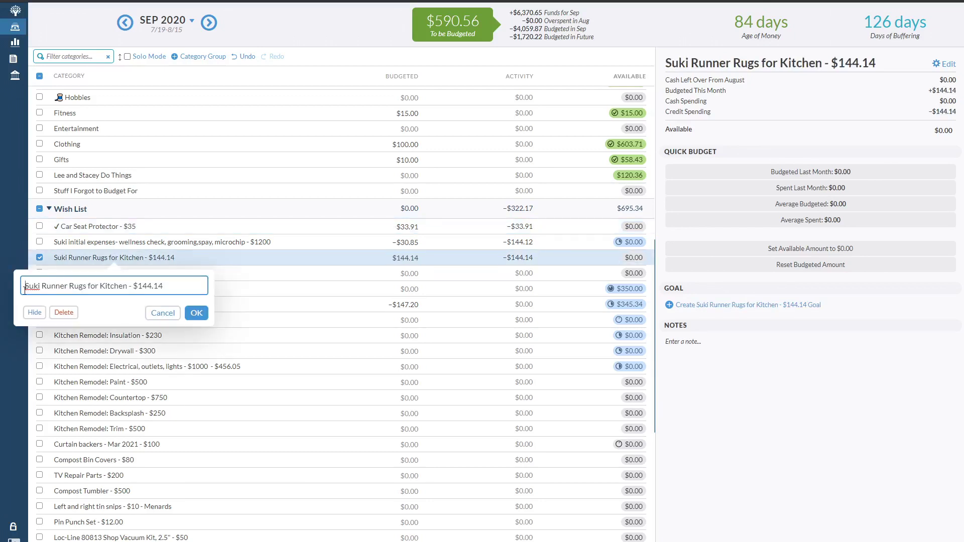
right_click(26, 290)
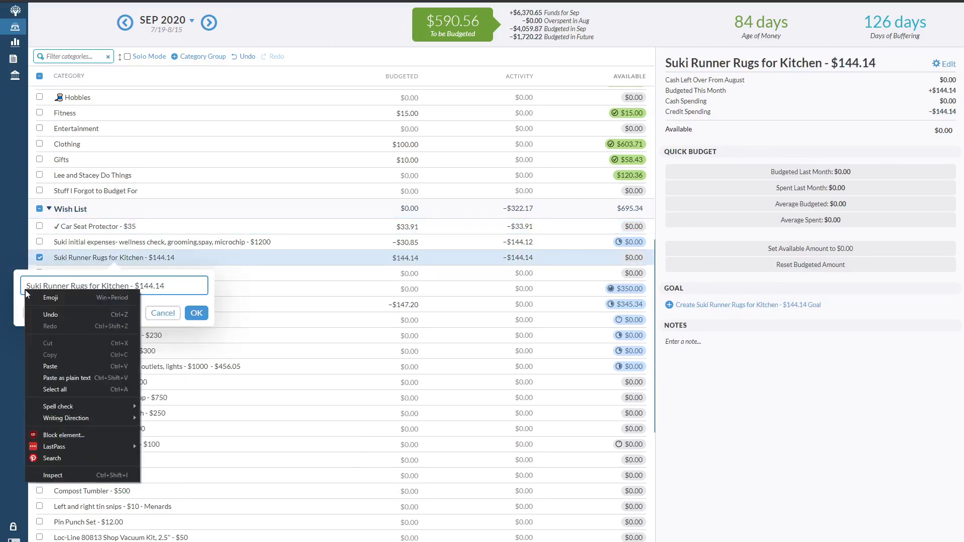
left_click(55, 298)
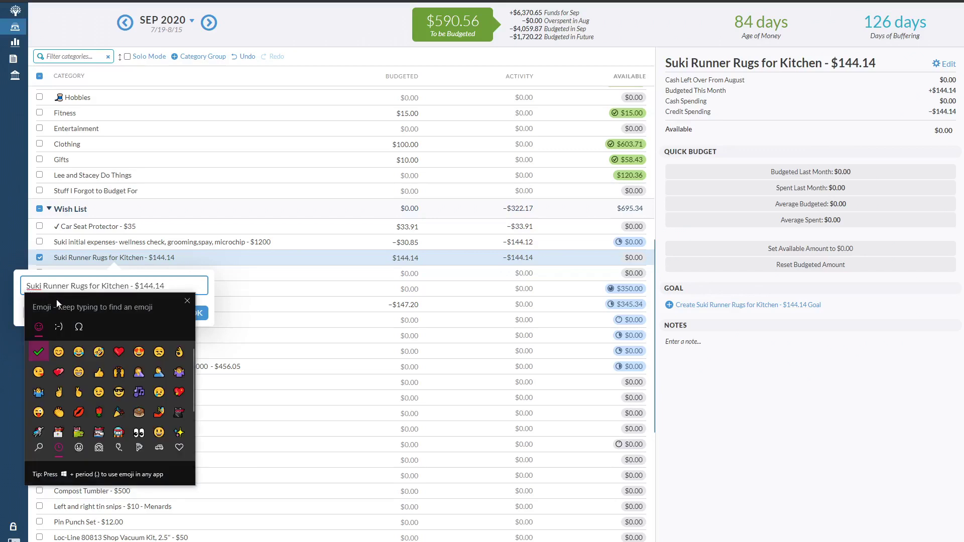
left_click(39, 353)
left_click(194, 301)
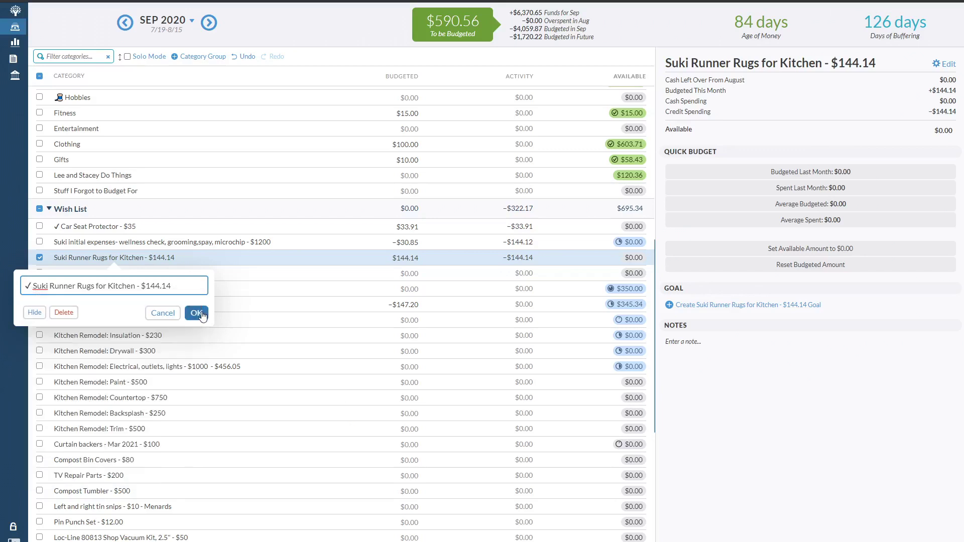
left_click(199, 317)
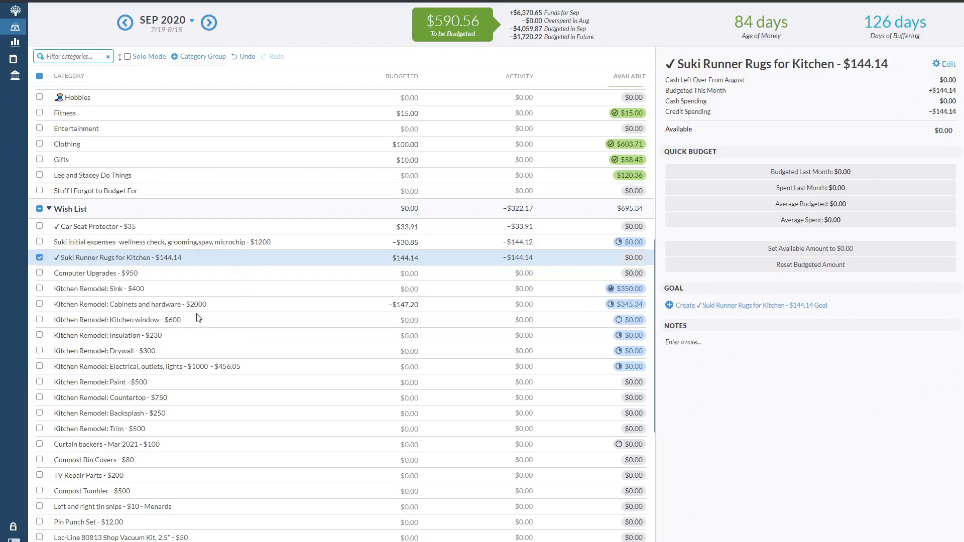
left_click(41, 258)
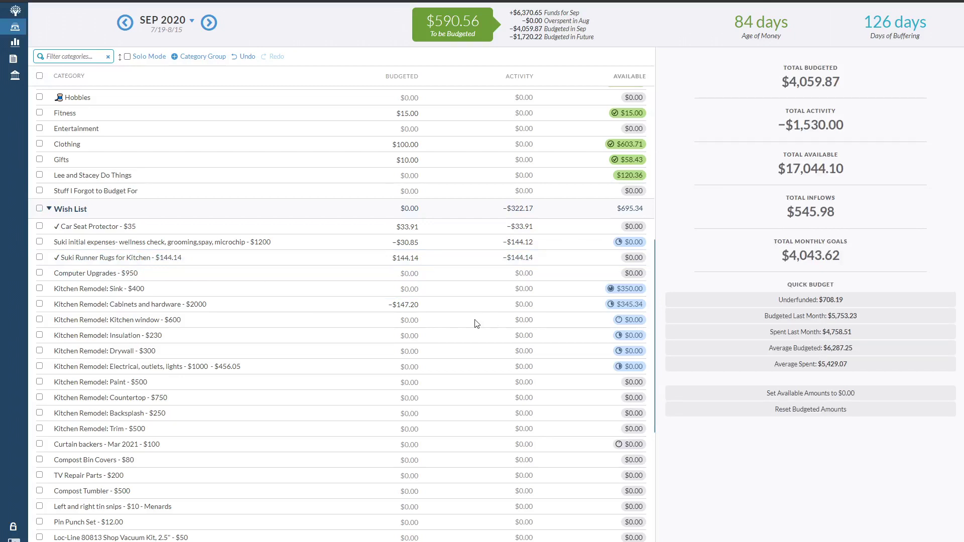
Set the September Utilities budget to last month's spending of $347.20
scroll(476, 324, "up", 4)
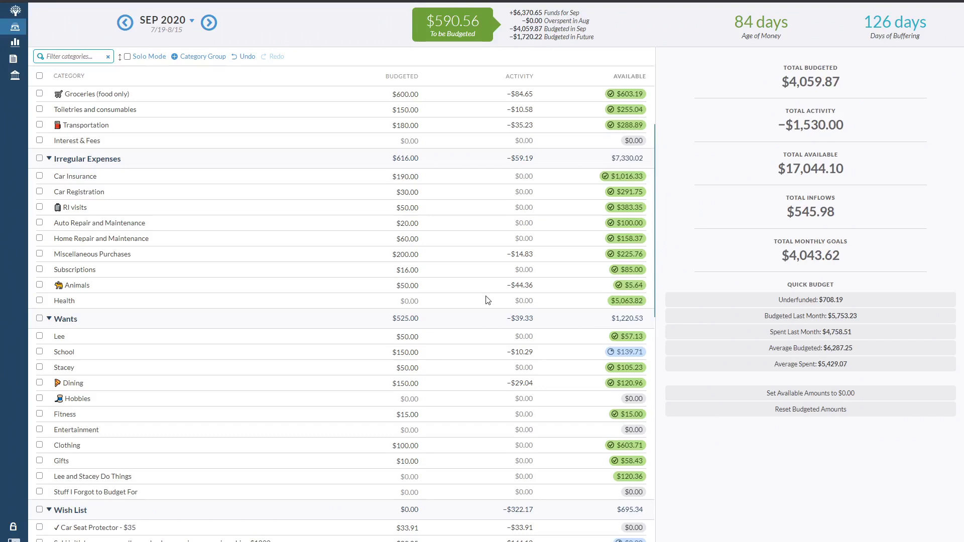
scroll(486, 300, "up", 4)
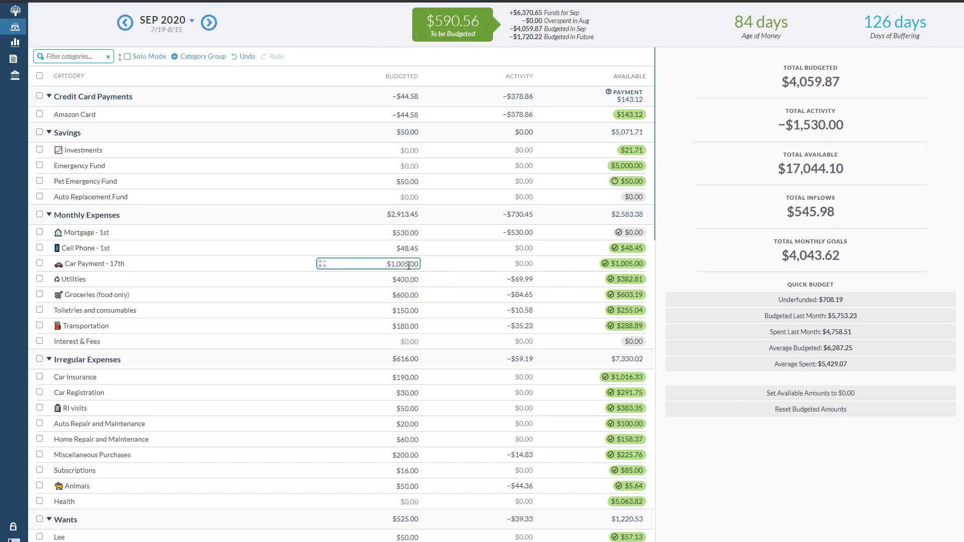
left_click(387, 278)
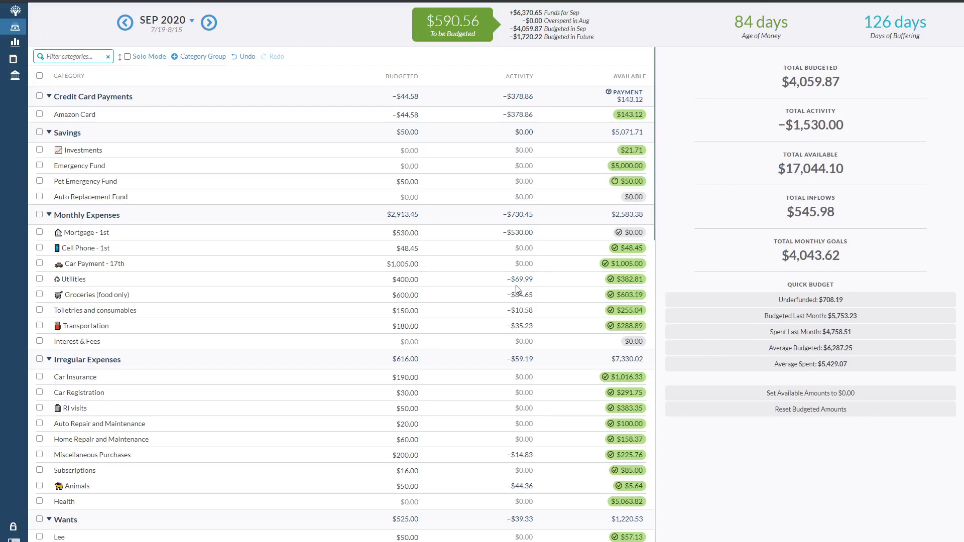
left_click(411, 281)
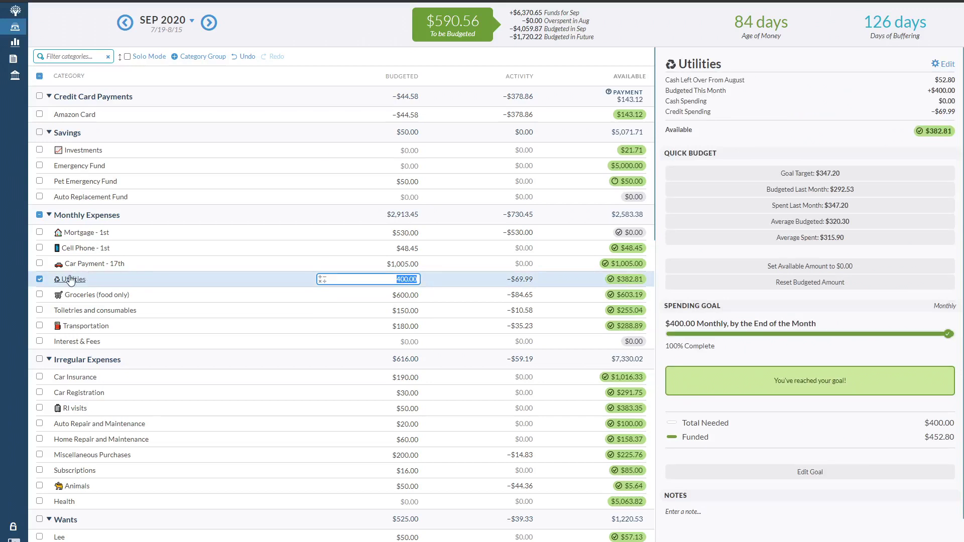
left_click(787, 208)
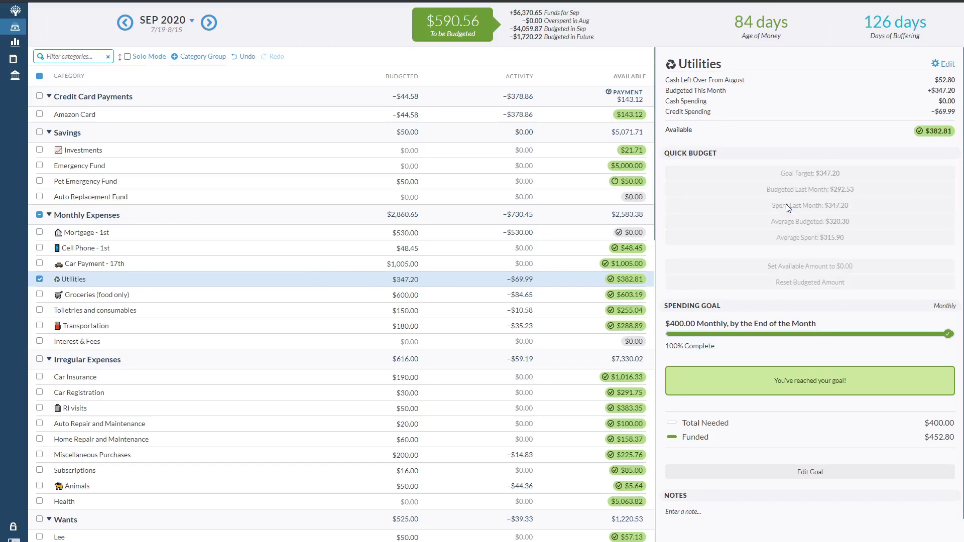
left_click(388, 292)
left_click(404, 280)
key("Escape")
left_click(402, 281)
key("Escape")
left_click(412, 281)
key("Escape")
left_click(402, 279)
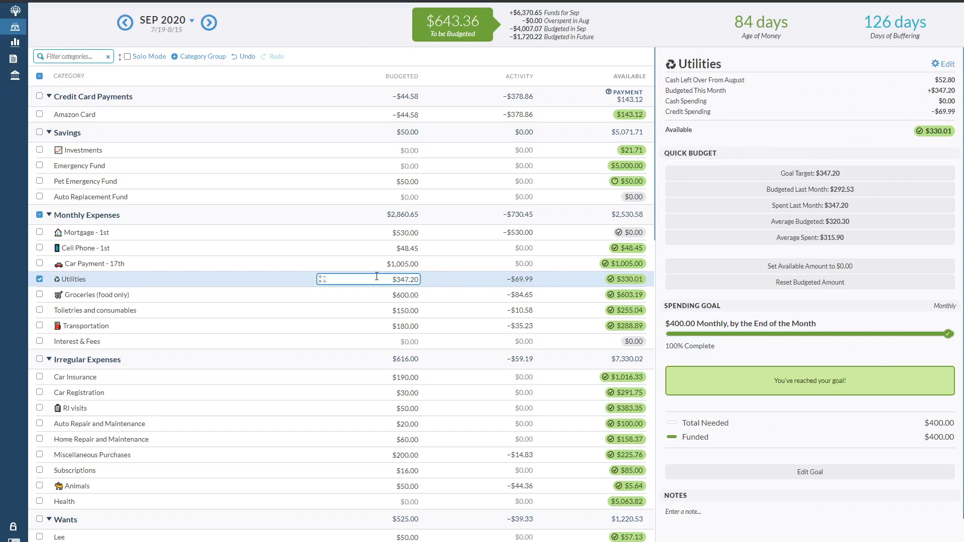
key("Escape")
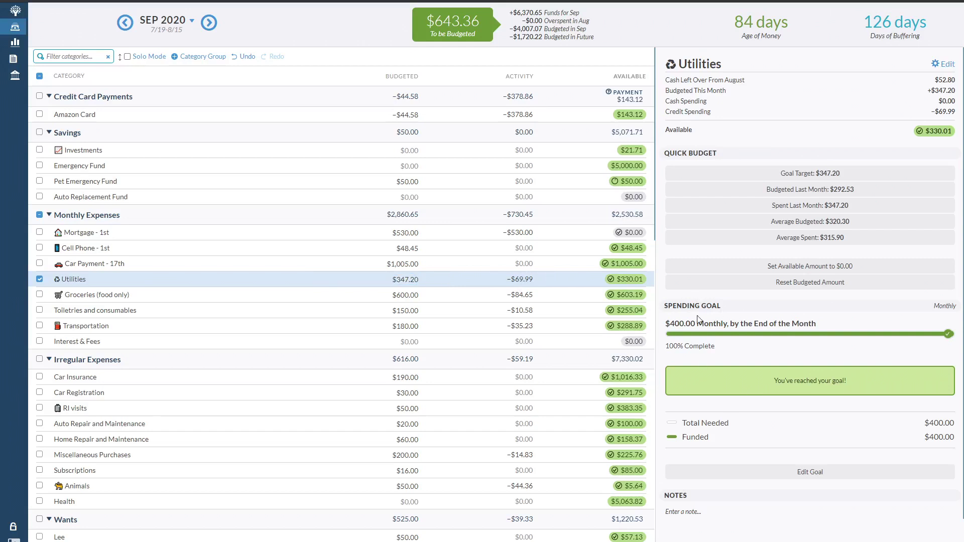
Set the September Groceries (food only) budget to last month's spending of $484.24
mouse_move(634, 282)
left_click(383, 295)
left_click(385, 297)
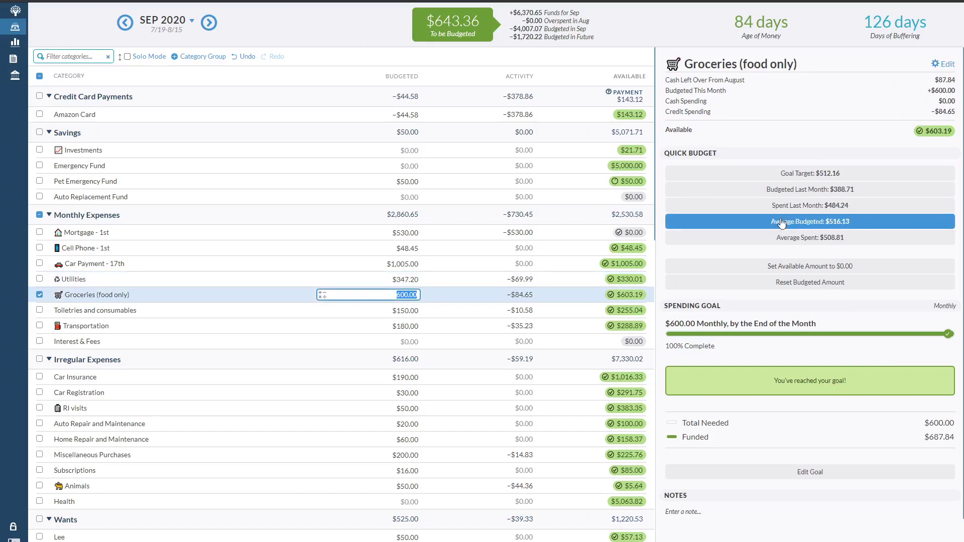
left_click(784, 205)
Set the September Toiletries and consumables and Transportation budgets to last month's spending of $33.13 and $35.88
left_click(390, 311)
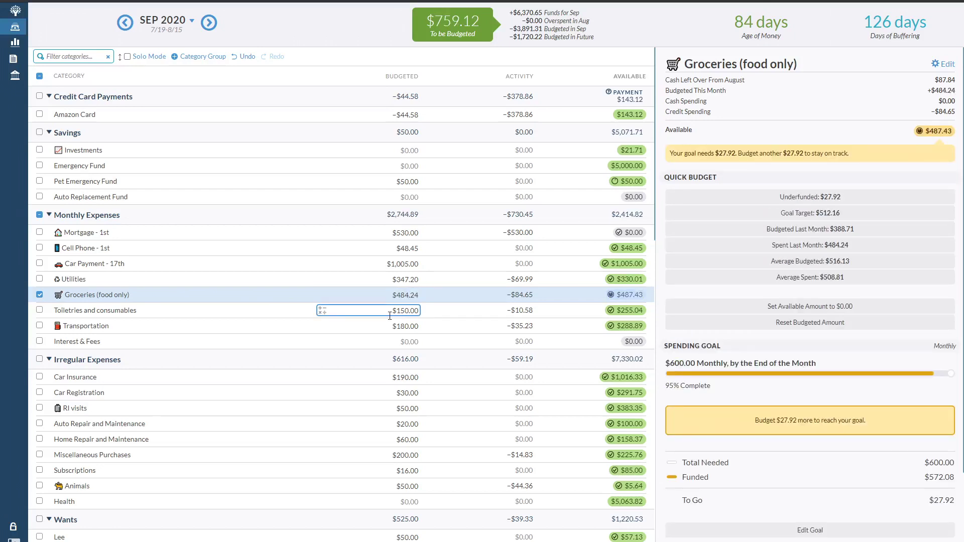
left_click(366, 311)
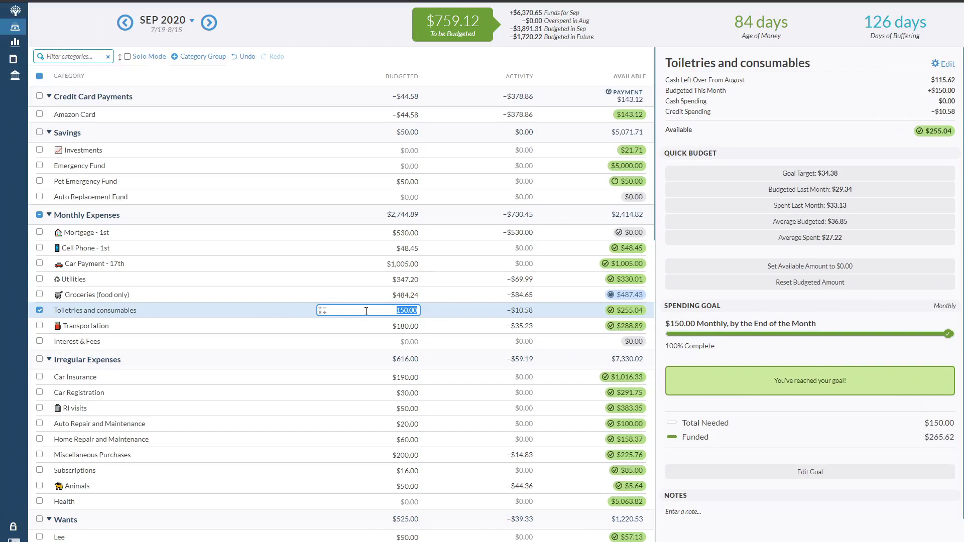
left_click(786, 211)
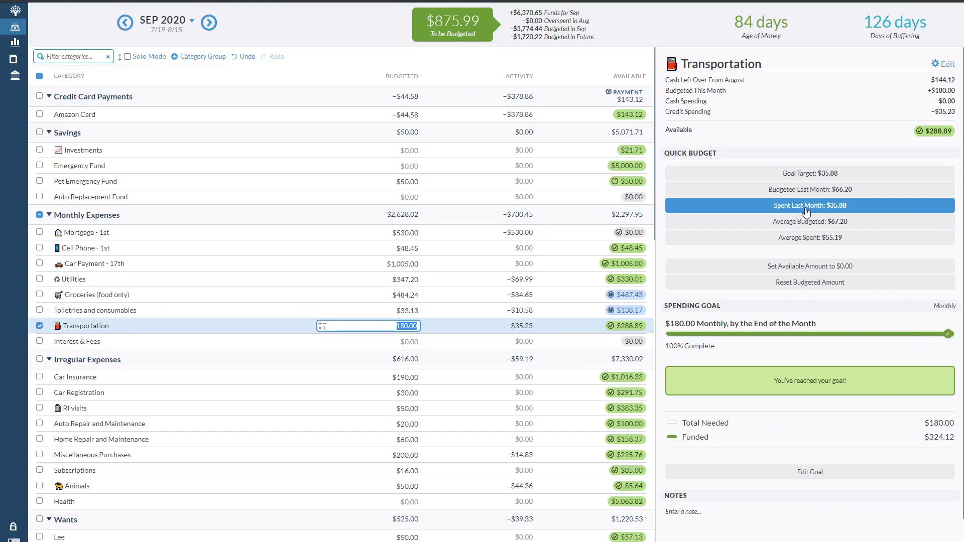
left_click(806, 211)
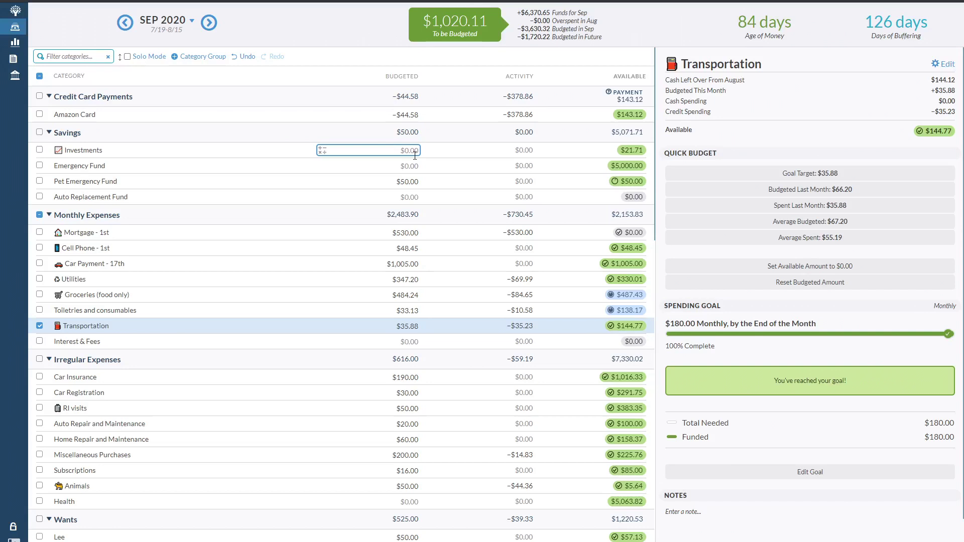
Set the September Miscellaneous Purchases budget to last month's spending of $129.78
scroll(415, 156, "down", 2)
left_click(402, 355)
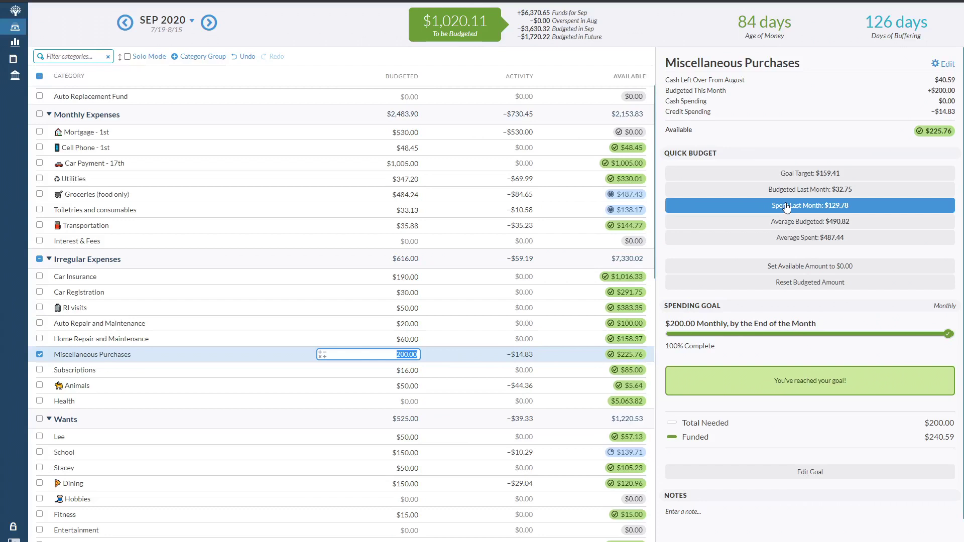
left_click(785, 206)
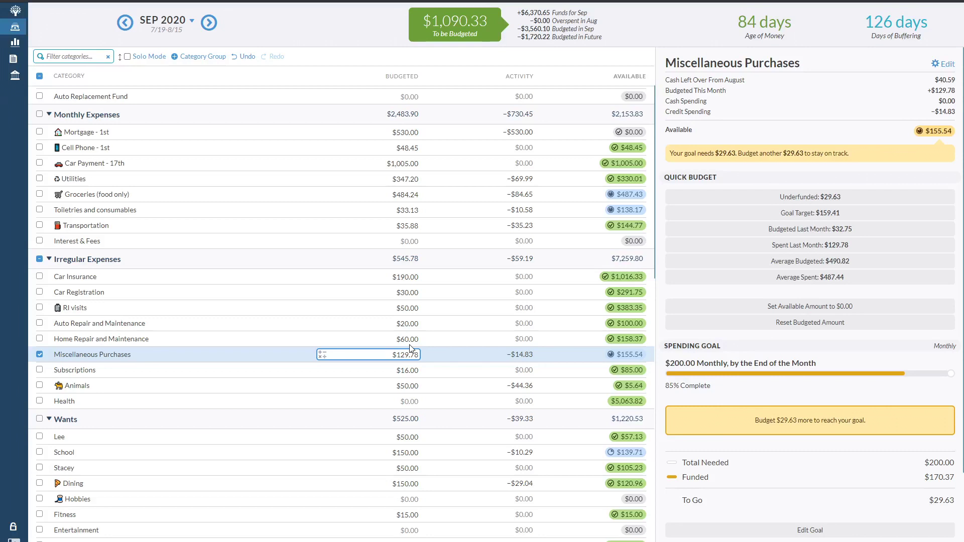
Restore the Groceries (food only) budget to $600.00 and reapply last month's spending of $484.24 to it
left_click(400, 194)
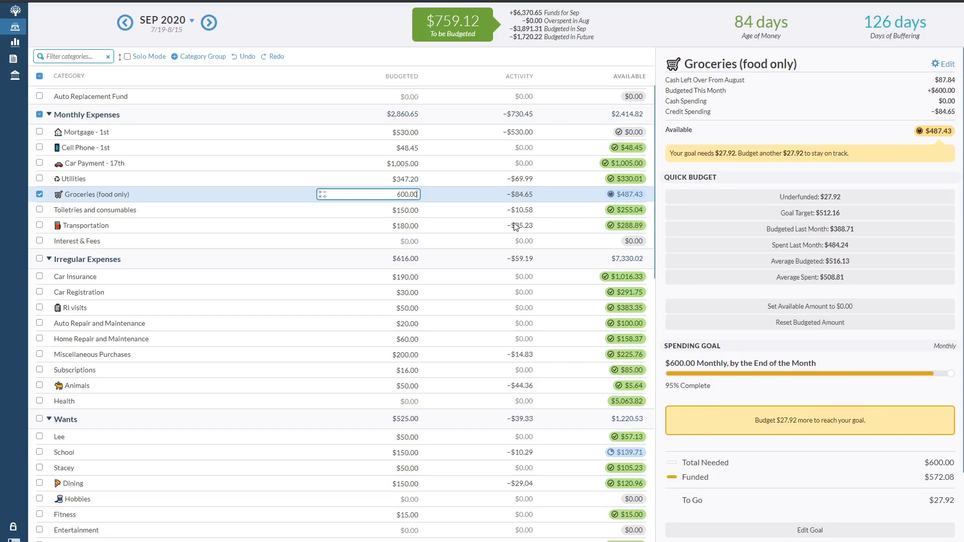
key("Return")
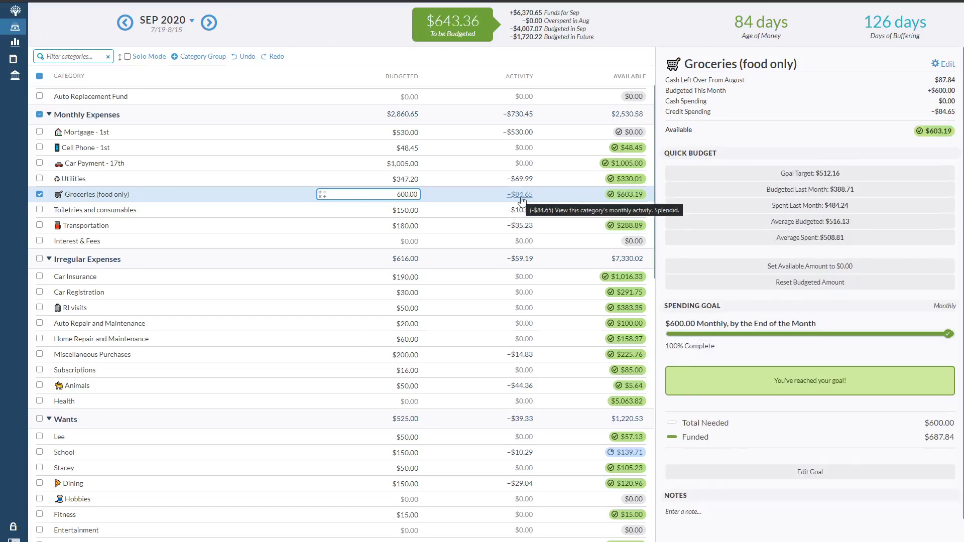
left_click(773, 206)
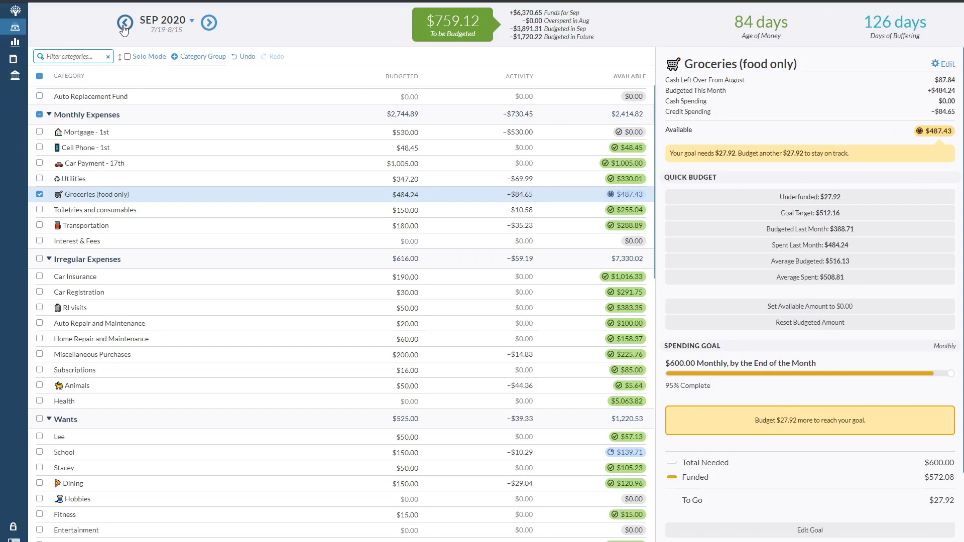
Check the August Groceries (food only) figures and set its September budget to the goal target of $512.16
left_click(124, 25)
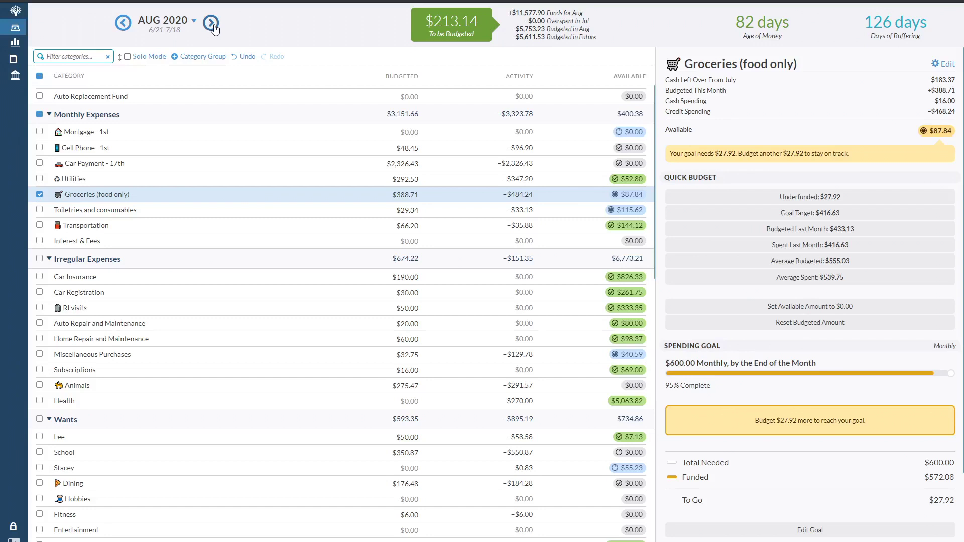
left_click(211, 23)
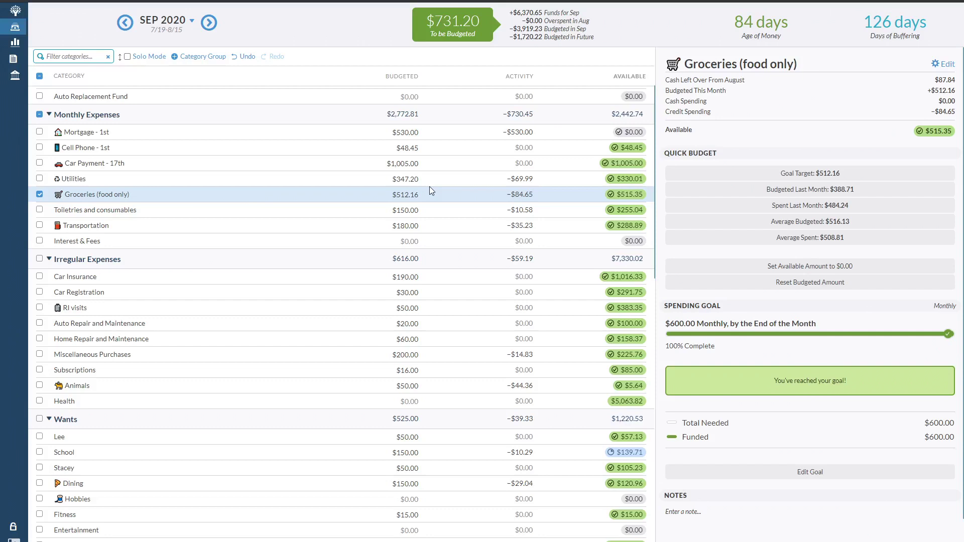
left_click(805, 174)
Set the September Toiletries and consumables, Transportation and Miscellaneous Purchases budgets to their goal targets of $34.38, $35.88 and $159.41
left_click(805, 174)
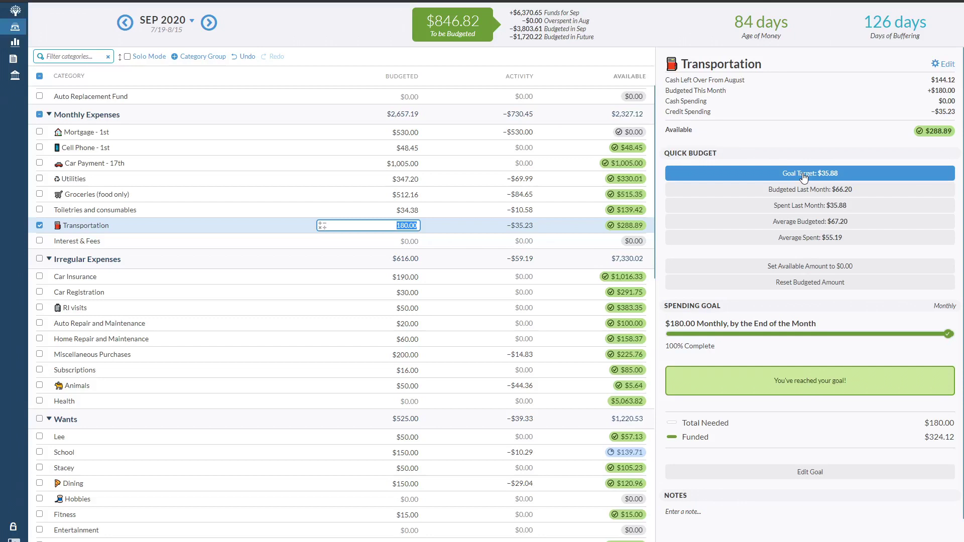
left_click(804, 176)
left_click(92, 355)
left_click(829, 176)
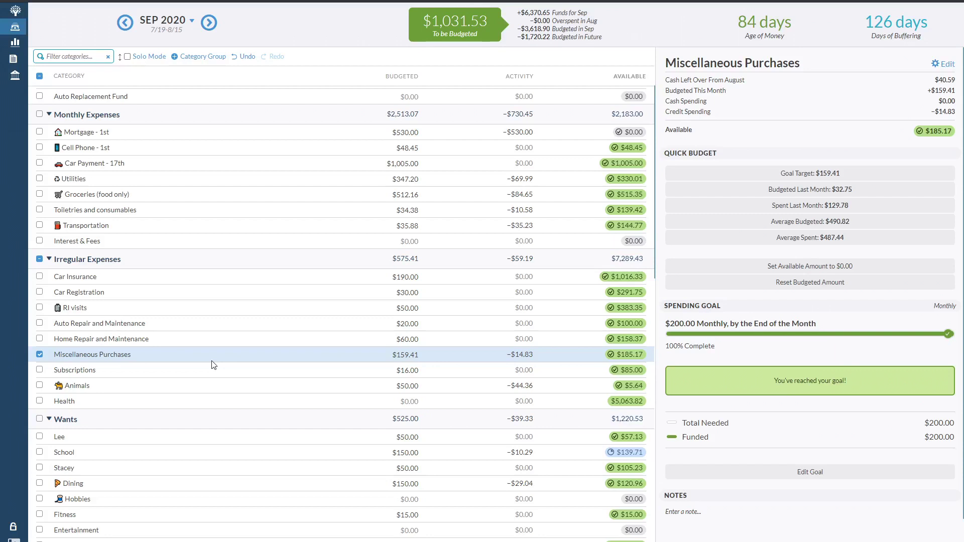
Select the School category in the Wants group and check its September goal funding
scroll(214, 365, "down", 4)
left_click(415, 252)
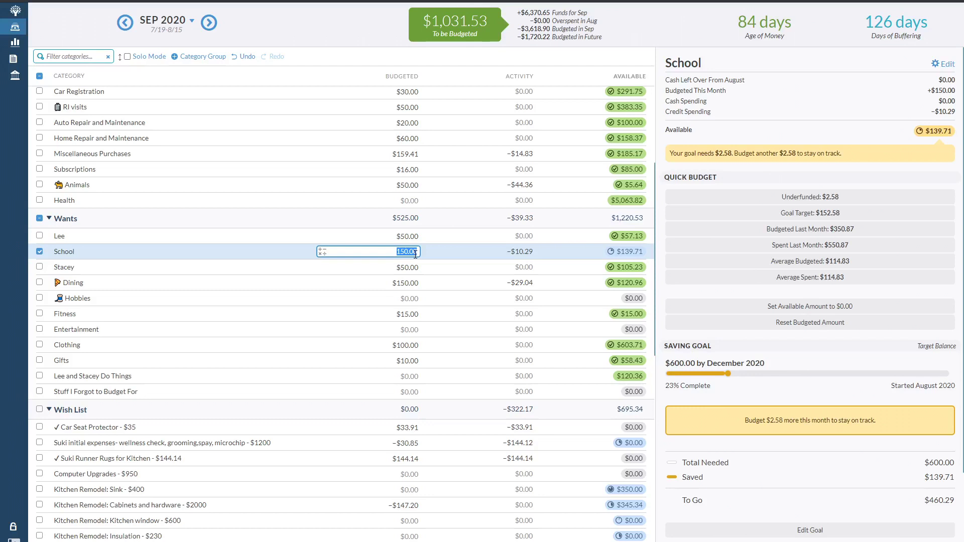
scroll(452, 151, "up", 6)
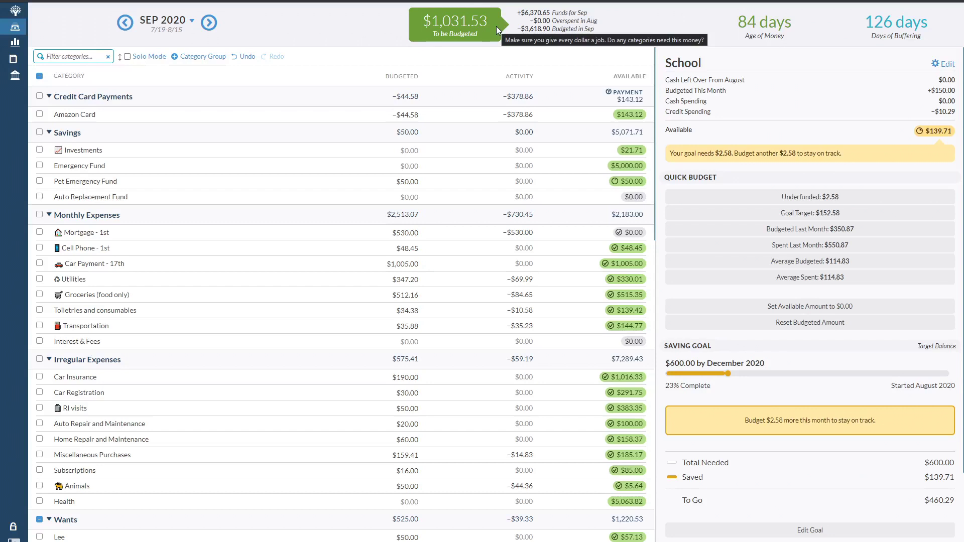
Switch to the October 2020 budget and set Utilities to its goal target of $400.00
left_click(296, 25)
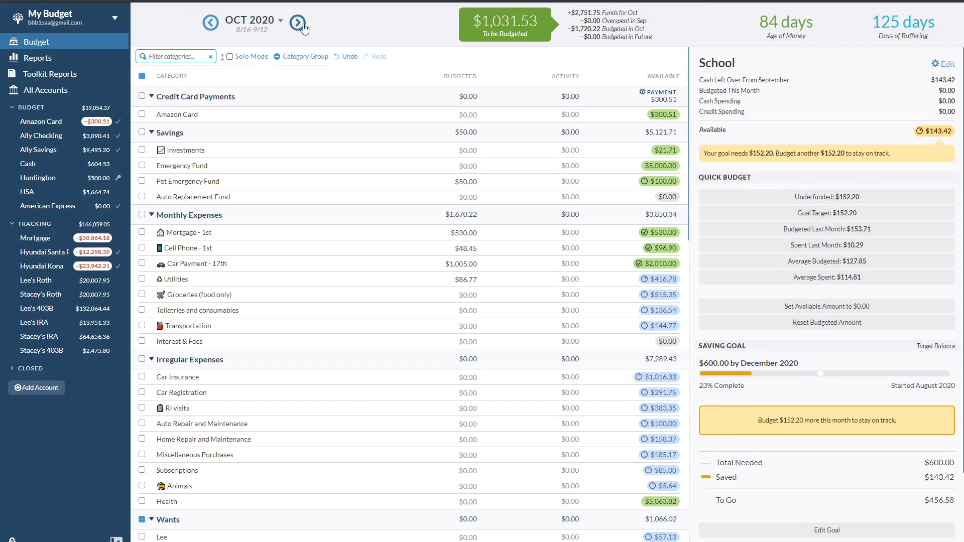
left_click(442, 280)
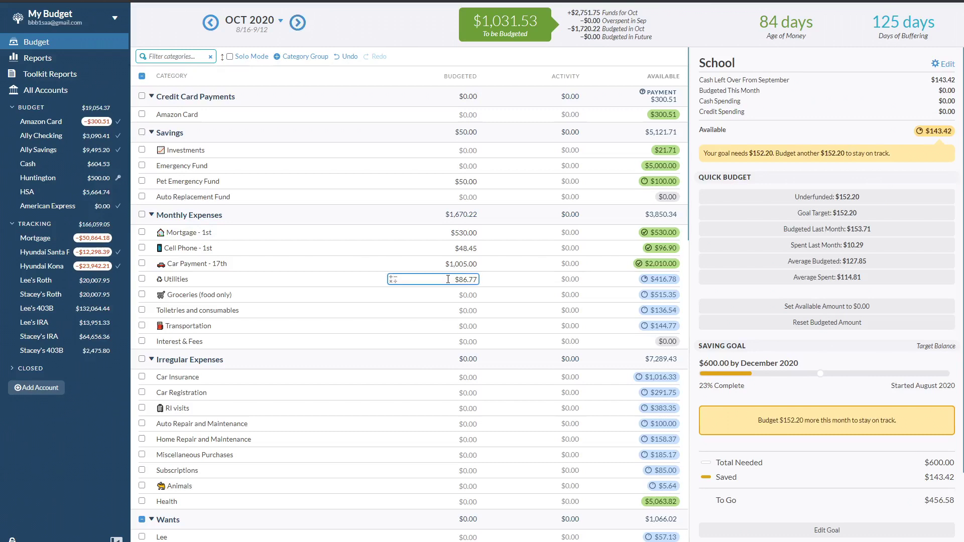
left_click(447, 279)
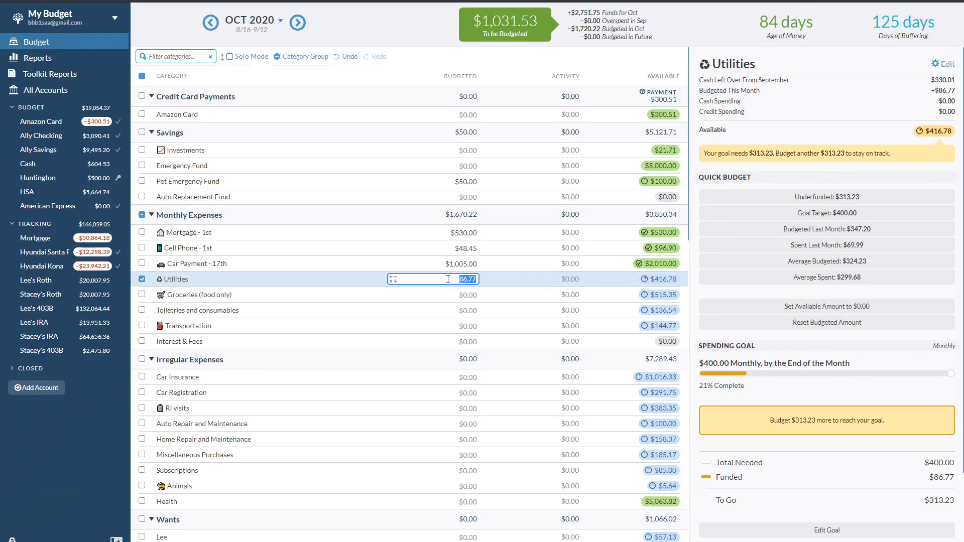
left_click(789, 215)
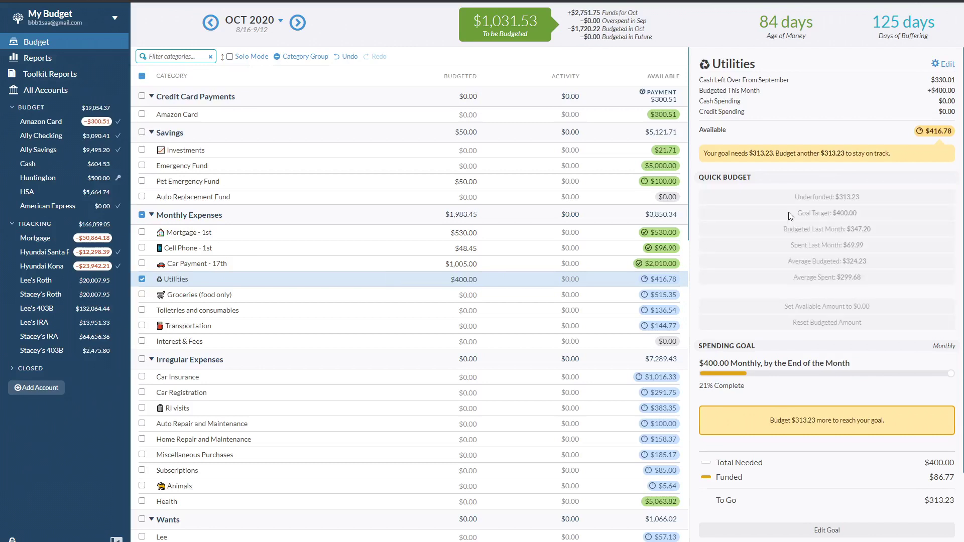
Budget $600 for Groceries (food only) and $118.30 for Toiletries and consumables in October
left_click(472, 295)
type("600")
left_click(463, 310)
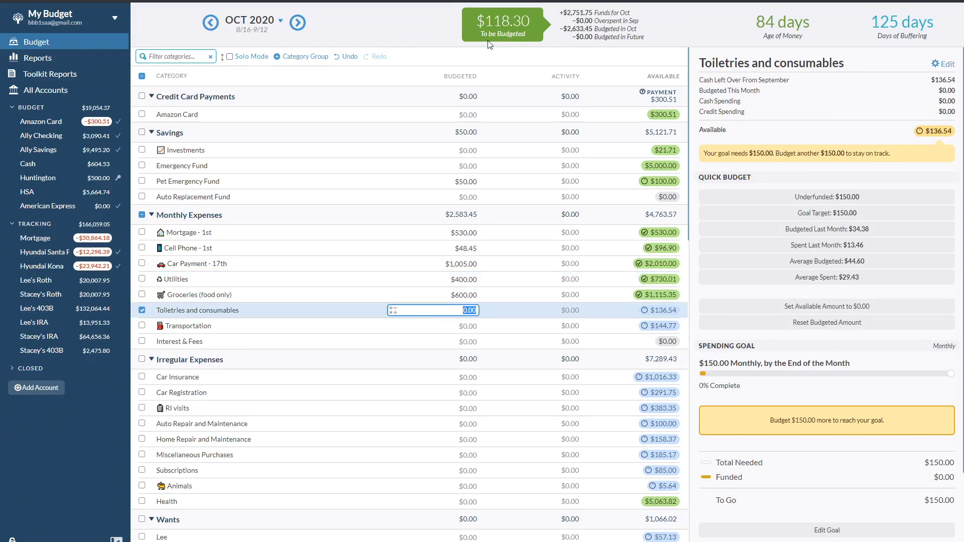
type("118")
type(".3")
key("Return")
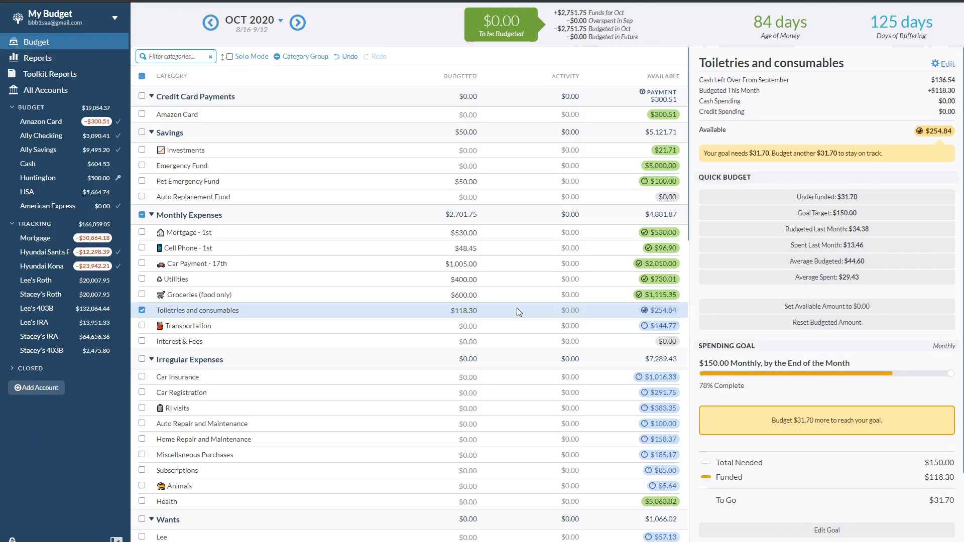
scroll(517, 308, "down", 4)
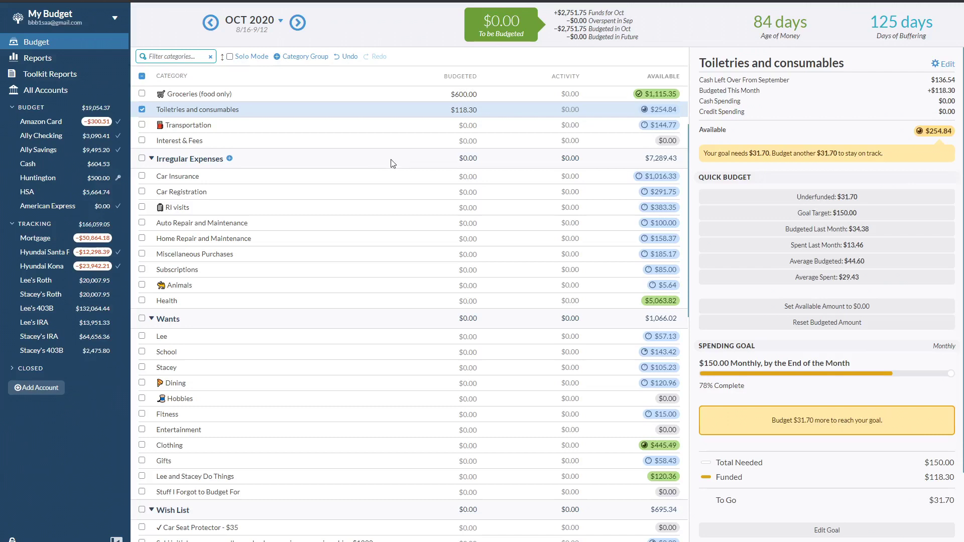
scroll(410, 256, "down", 4)
left_click(409, 258)
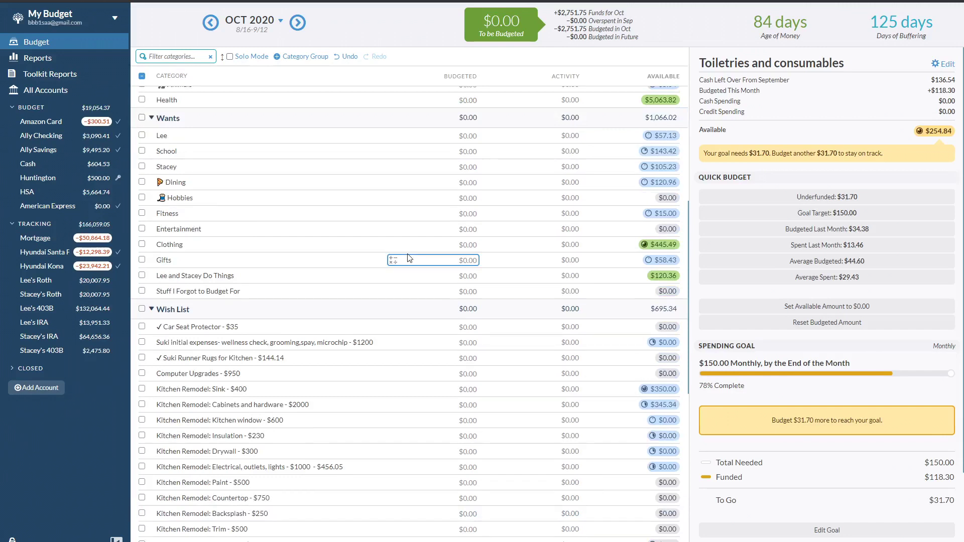